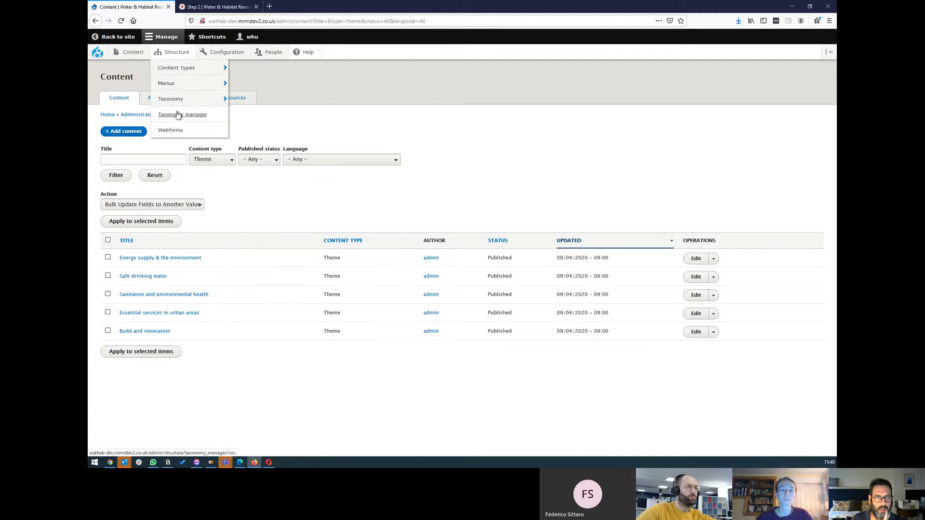
# Open the taxonomy overview and look through the list of all vocabularies
pyautogui.click(177, 104)
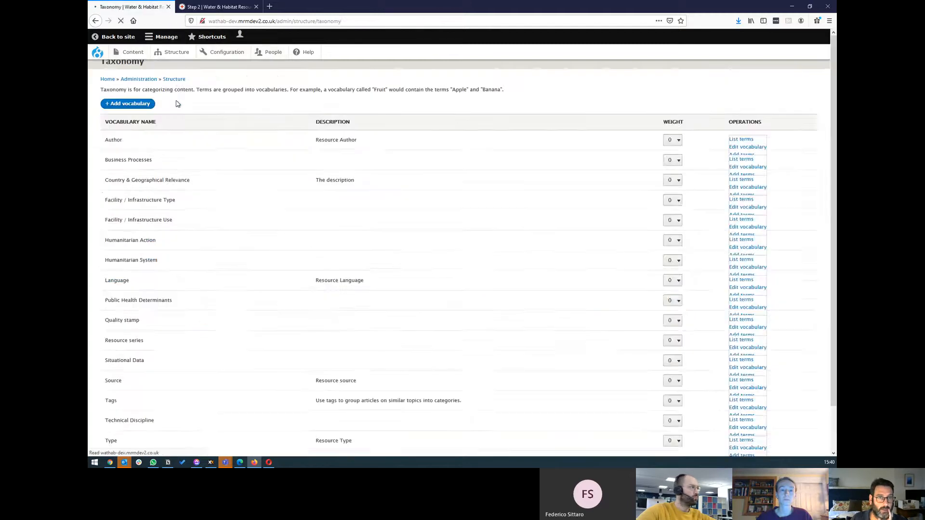
pyautogui.moveTo(174, 52)
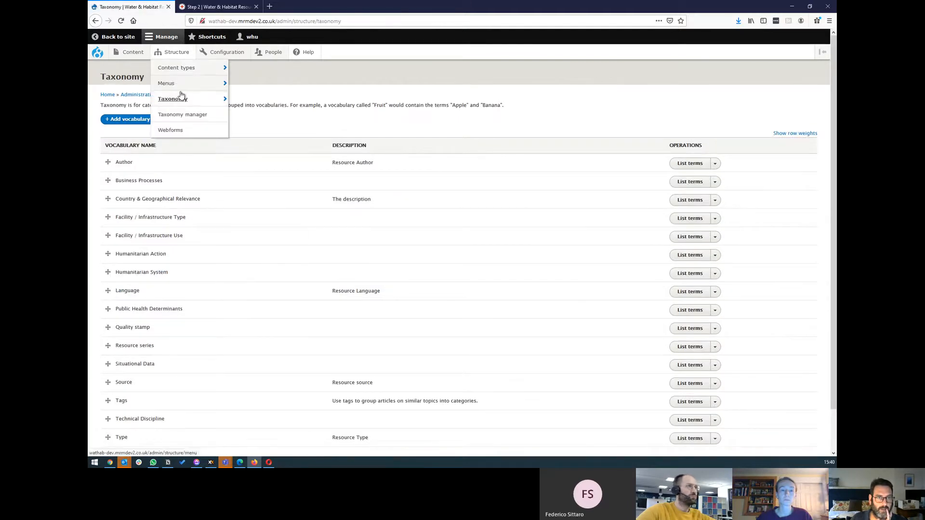
pyautogui.moveTo(178, 101)
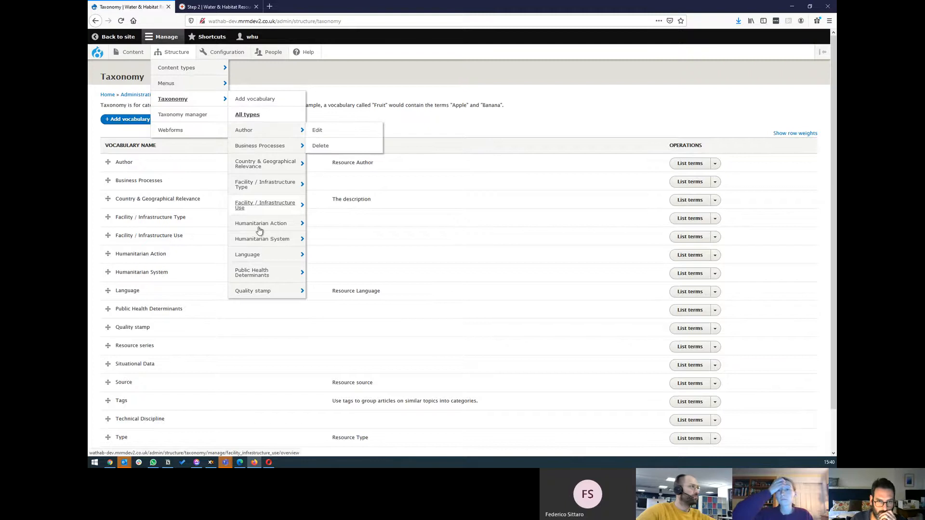
pyautogui.click(248, 116)
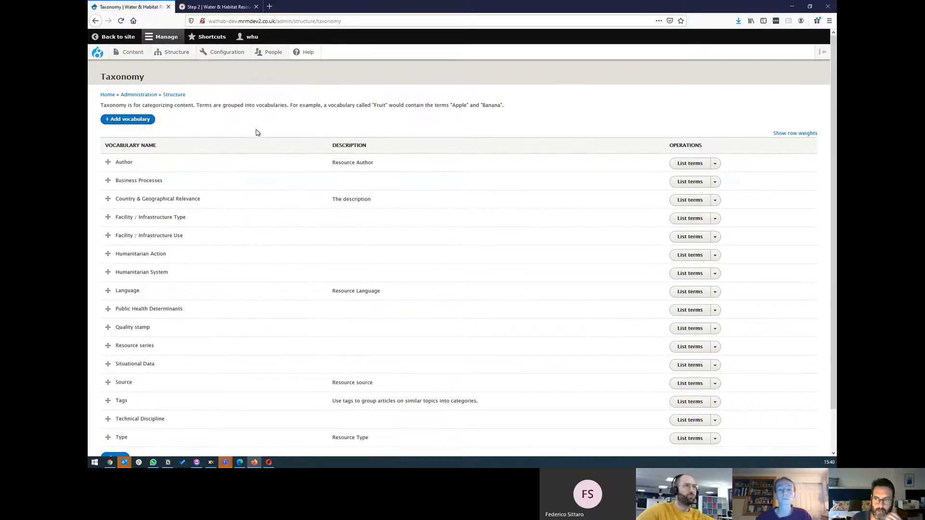
pyautogui.scroll(-2, 247, 188)
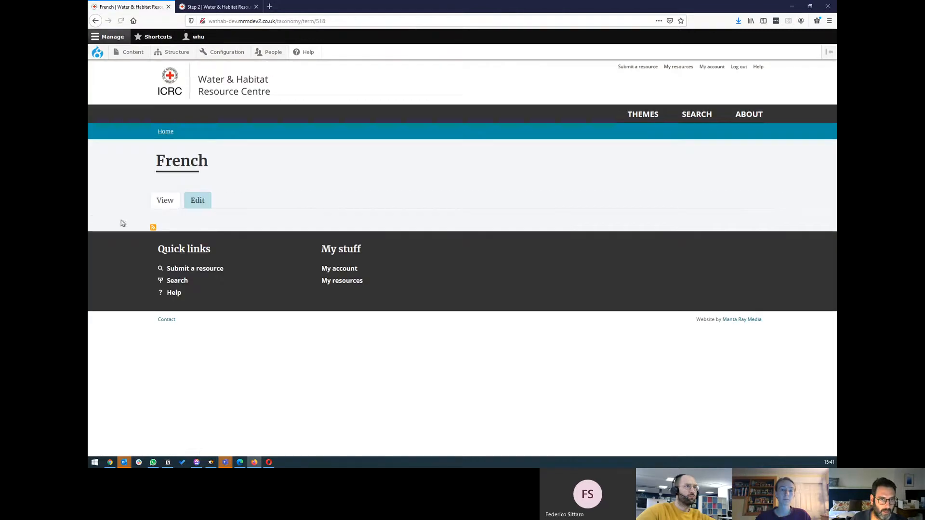
# Return to the Language vocabulary's term list and open the listing of all resources in a separate tab
pyautogui.click(96, 21)
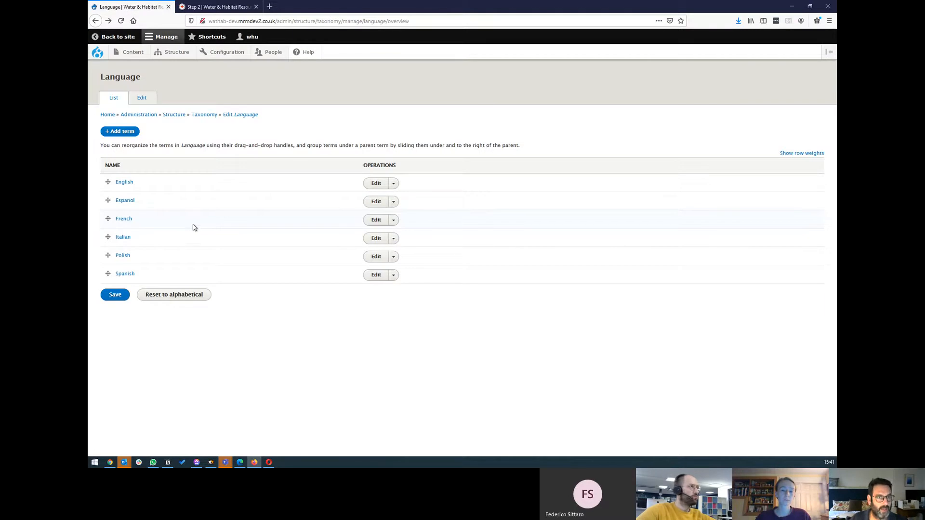
pyautogui.middleClick(131, 52)
pyautogui.click(200, 8)
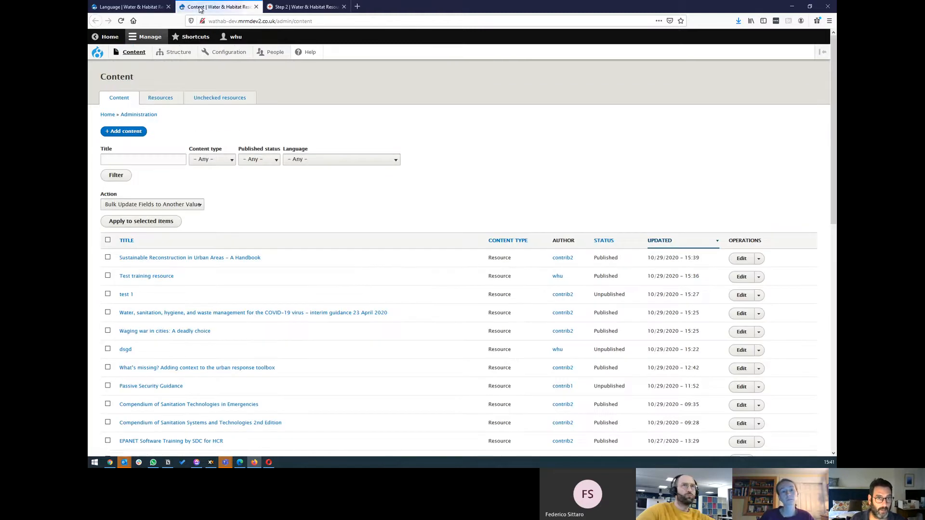
pyautogui.click(161, 98)
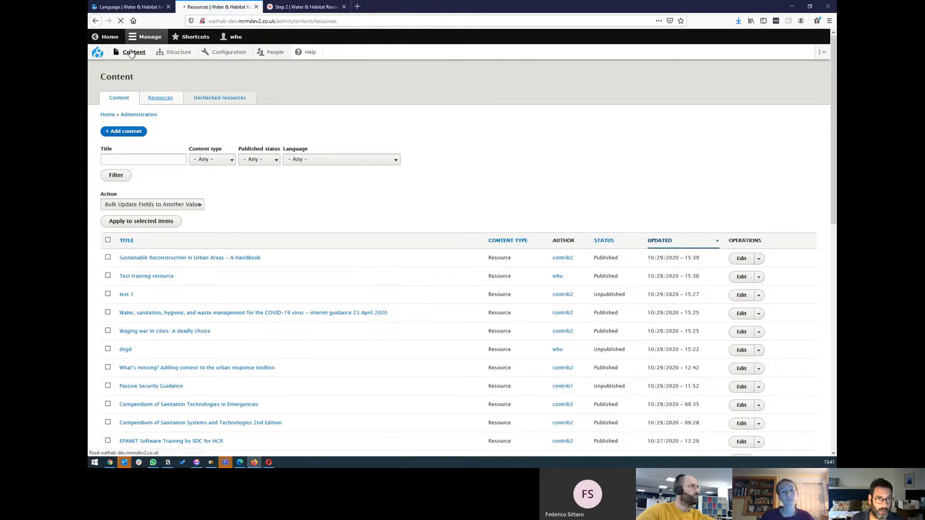
pyautogui.moveTo(131, 53)
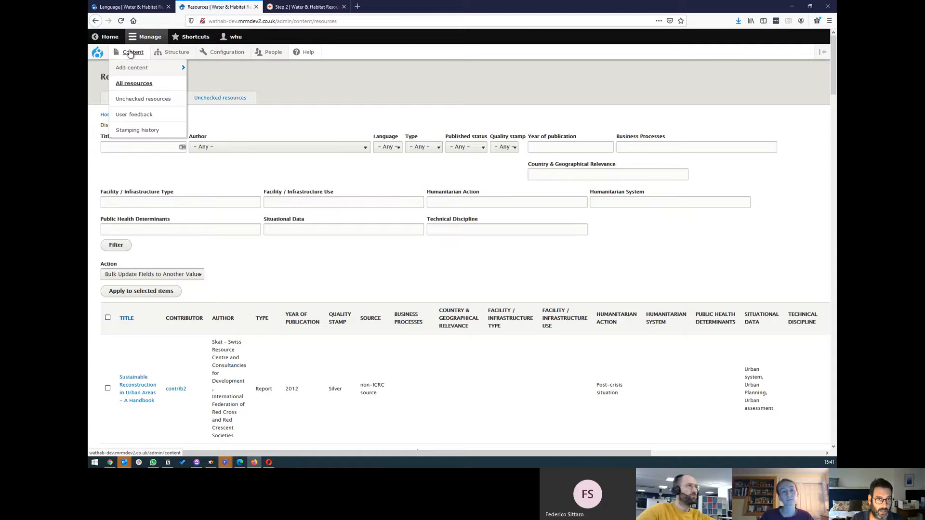
pyautogui.click(133, 85)
# Compare the Language filter options on the resources listing with the terms in the Language vocabulary
pyautogui.click(400, 148)
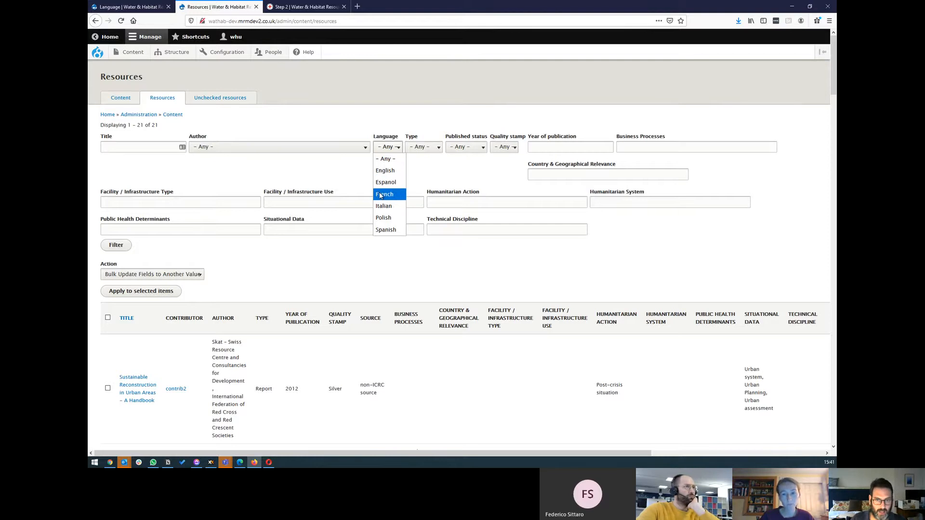
pyautogui.click(353, 265)
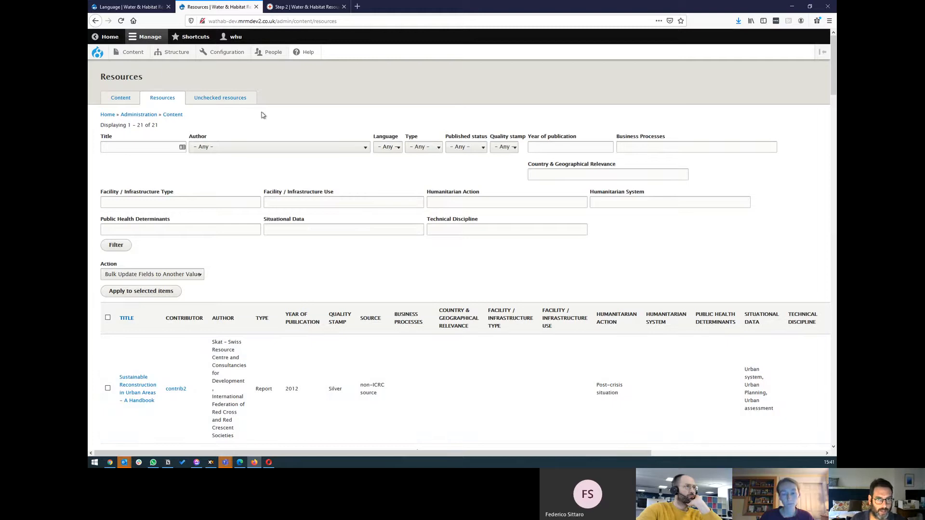
pyautogui.click(135, 9)
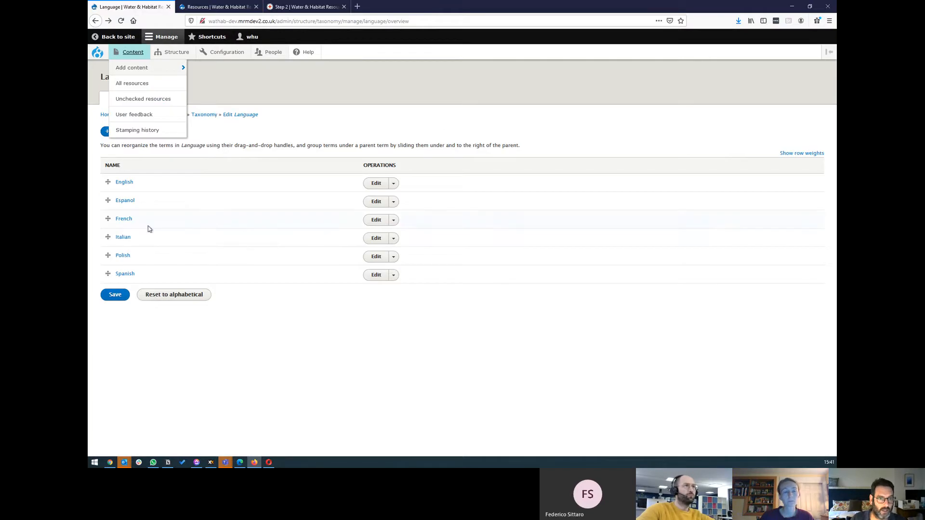
pyautogui.click(393, 219)
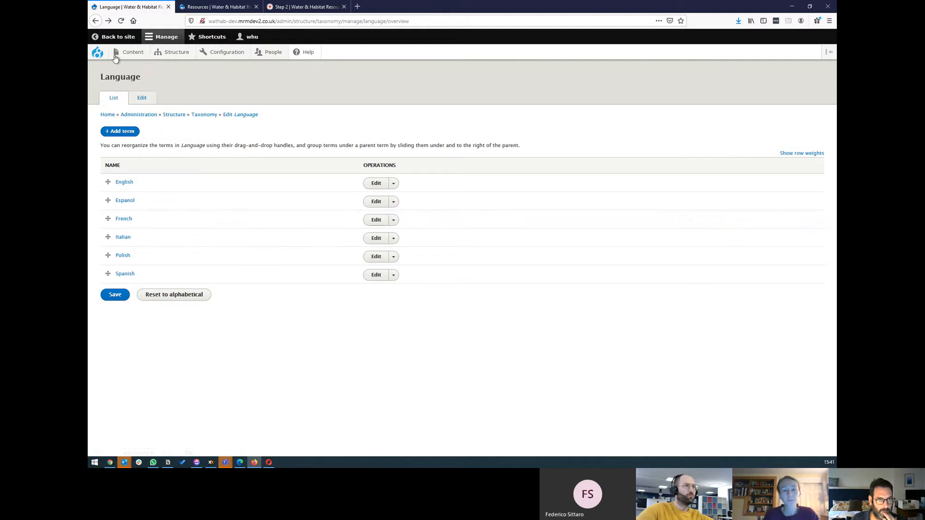
# List the terms of the Author vocabulary, review them, and return to the taxonomy overview
pyautogui.click(95, 21)
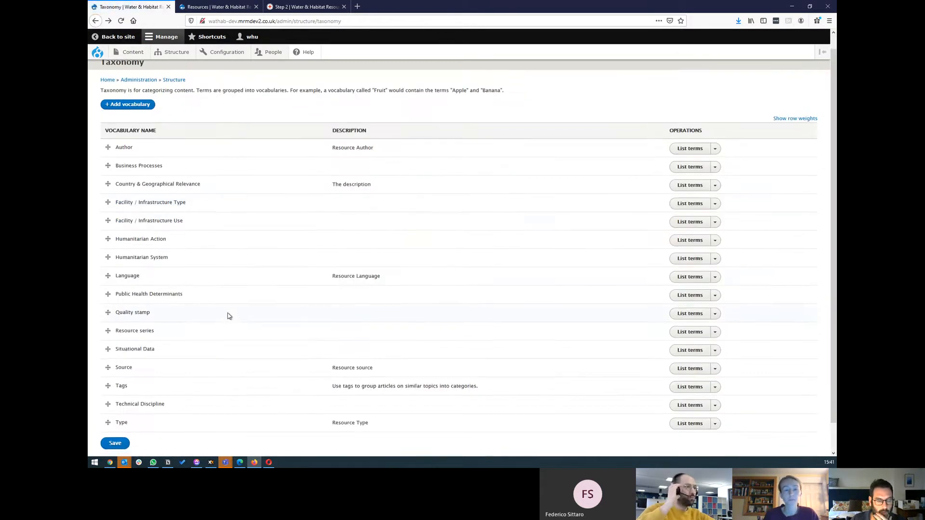
pyautogui.scroll(-2, 227, 314)
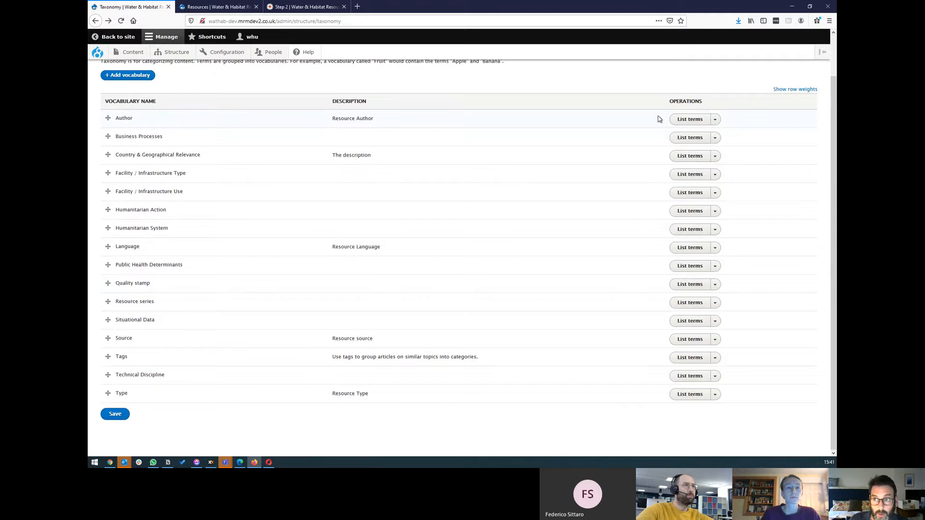
pyautogui.click(686, 119)
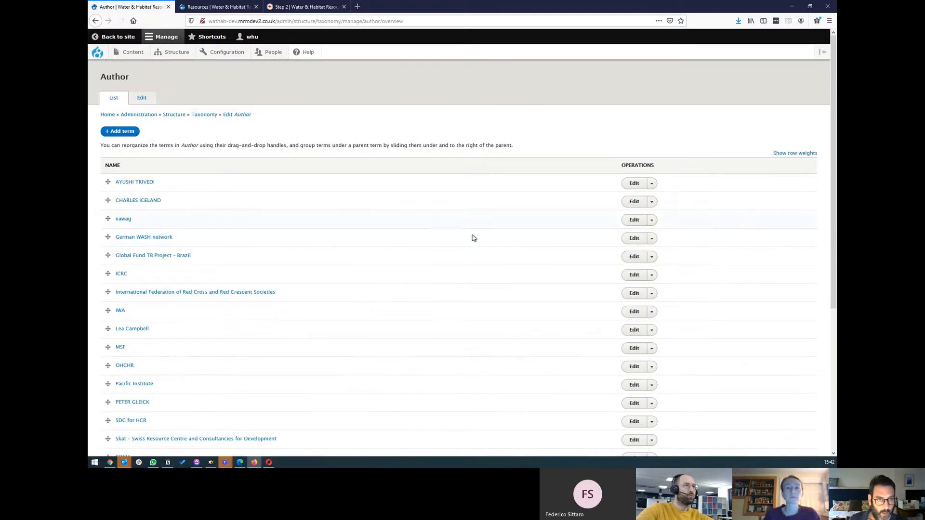
pyautogui.scroll(-5, 448, 246)
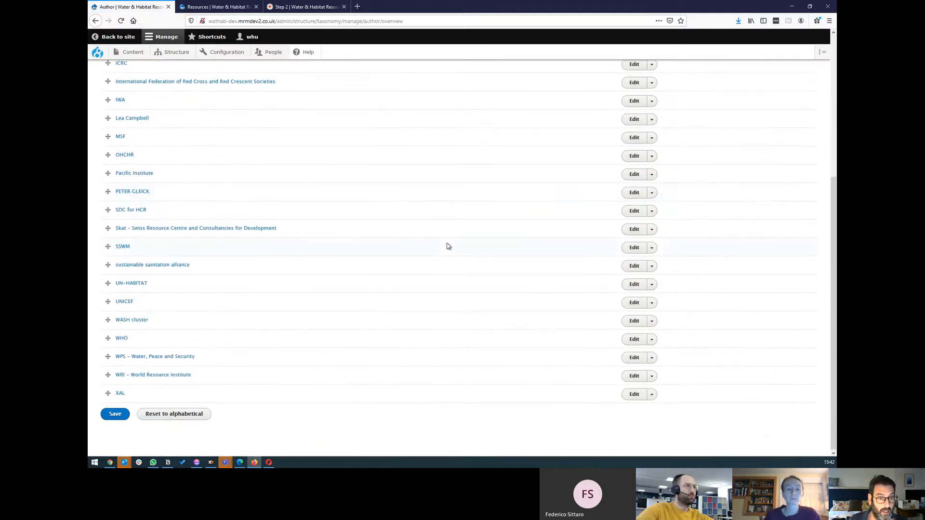
pyautogui.scroll(4, 447, 246)
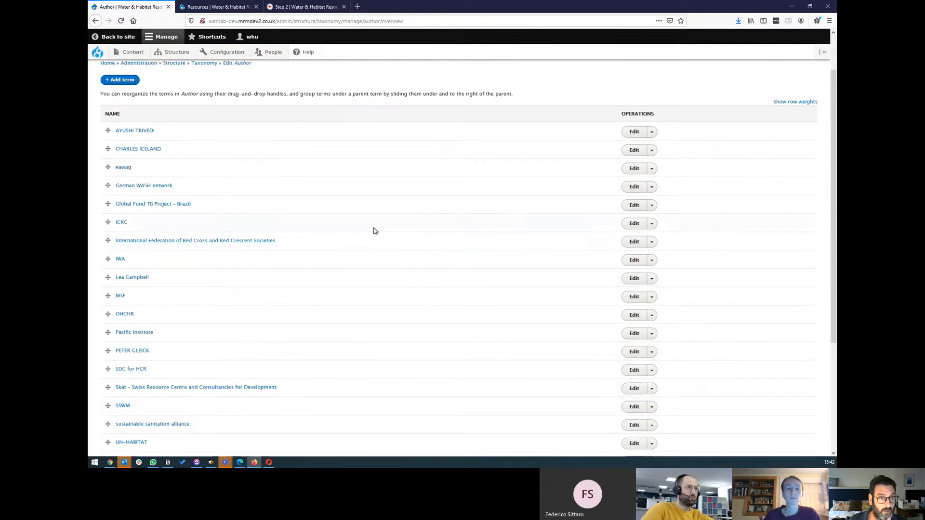
pyautogui.click(95, 21)
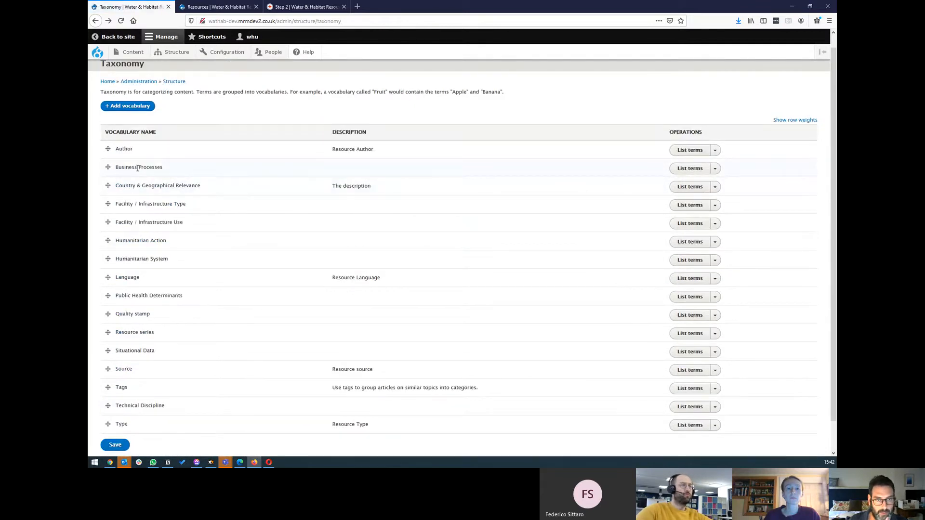
# Highlight the Country & Geographical Relevance vocabulary, then review the Quality stamp terms and return to the overview
pyautogui.moveTo(118, 169); pyautogui.dragTo(204, 186)
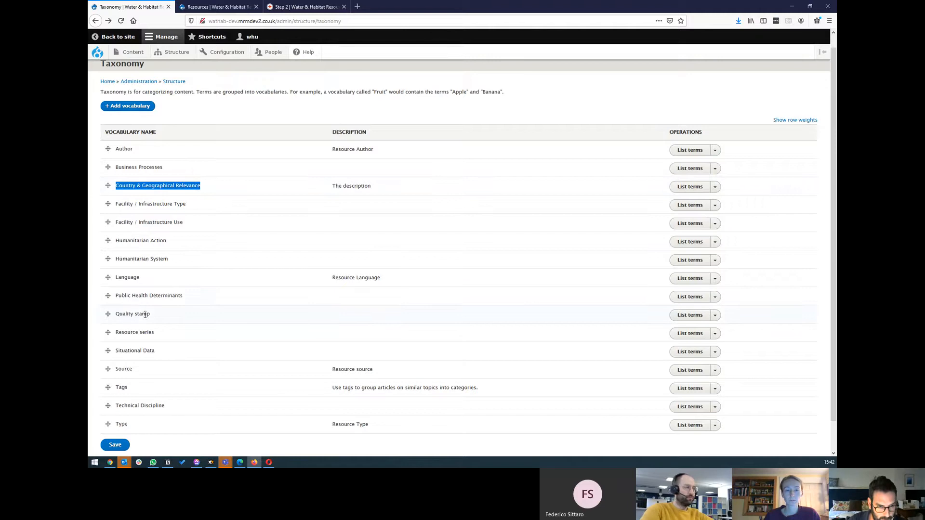
pyautogui.click(674, 316)
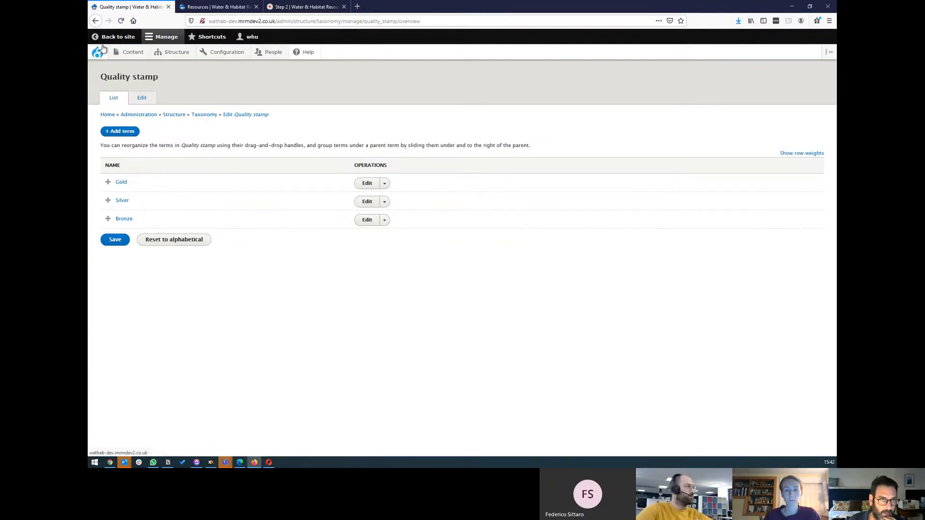
pyautogui.click(96, 21)
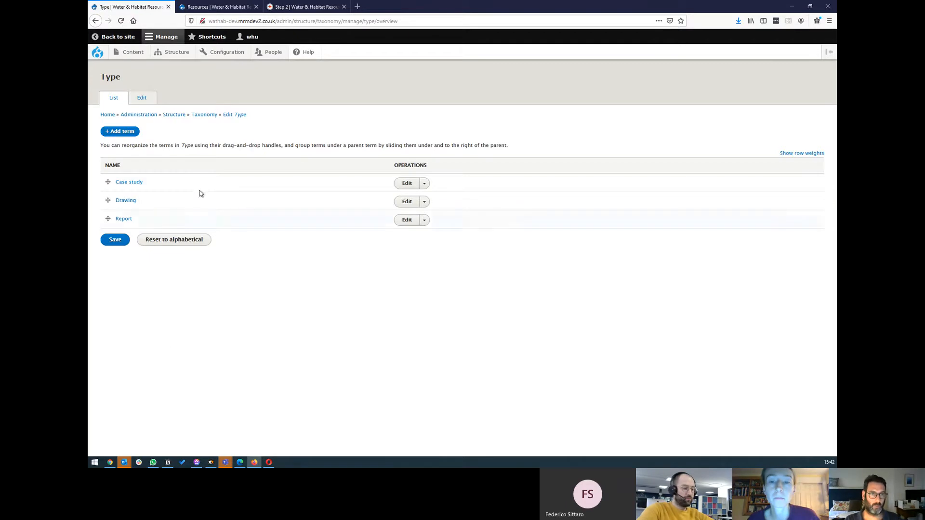
# Open the public site in a new tab and go to its resources search page
pyautogui.middleClick(119, 38)
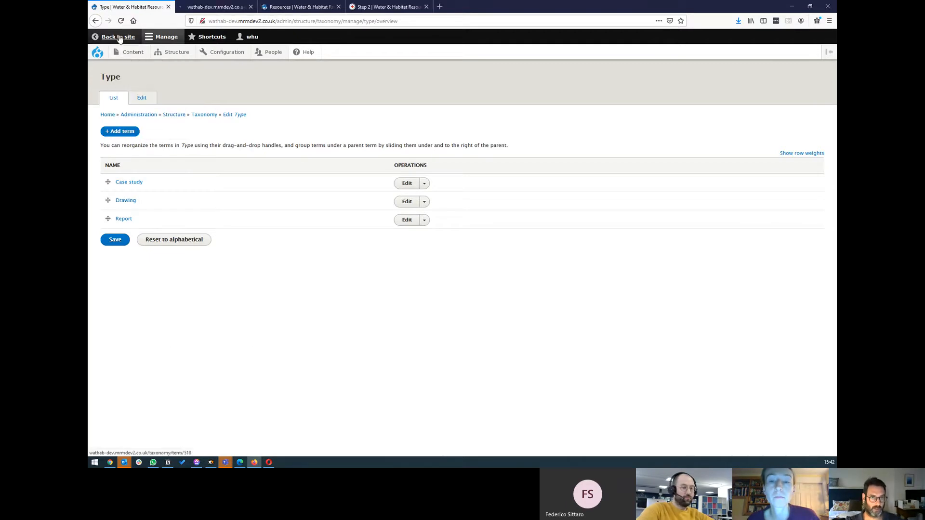
pyautogui.click(217, 6)
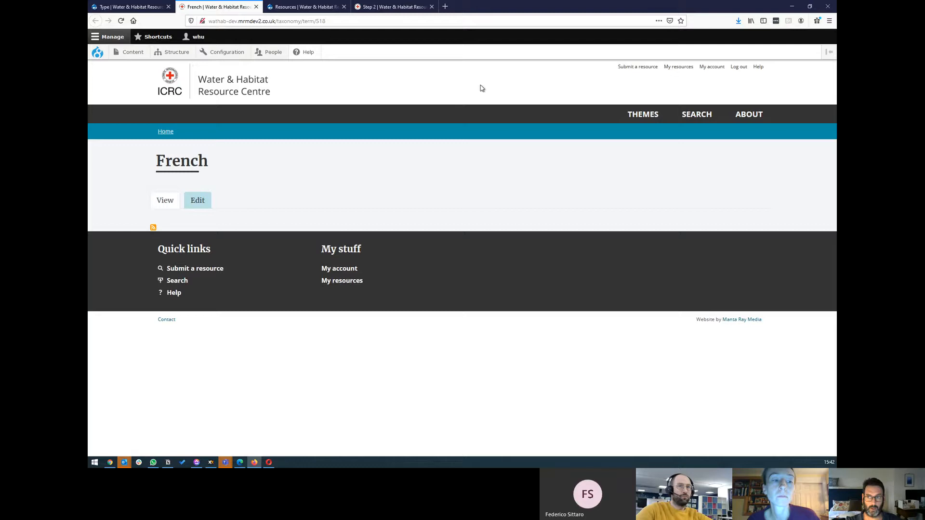
pyautogui.click(706, 124)
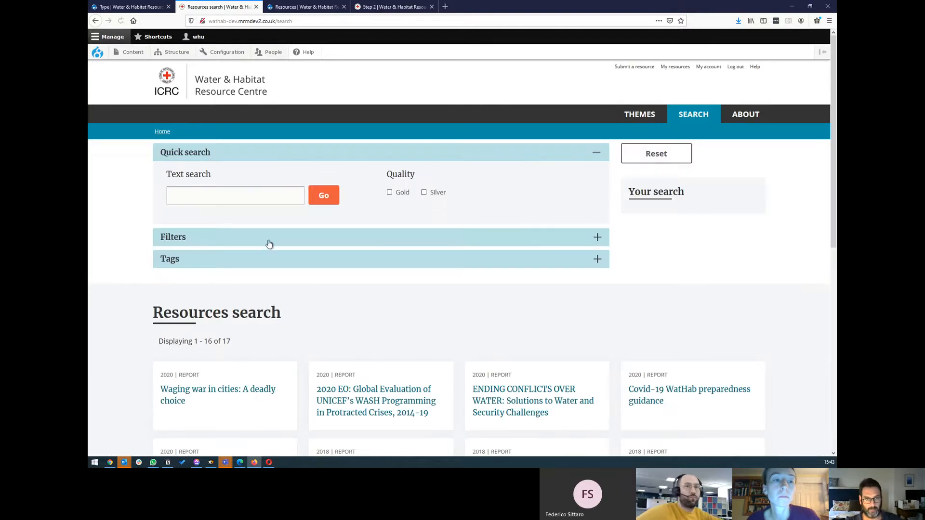
# Expand the search filters and examine the choices for Type, Language, Author and Year of publication
pyautogui.click(270, 244)
pyautogui.click(210, 278)
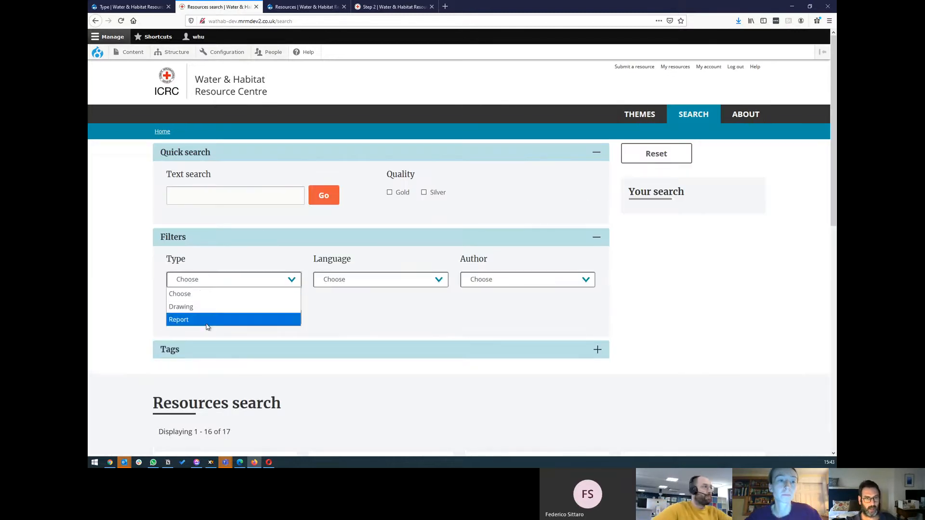
pyautogui.click(357, 284)
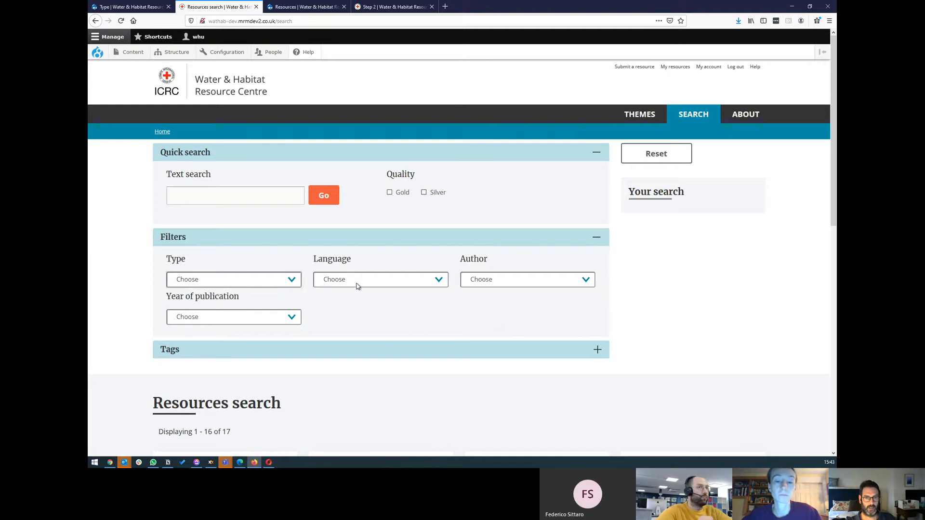
pyautogui.click(357, 284)
pyautogui.click(491, 279)
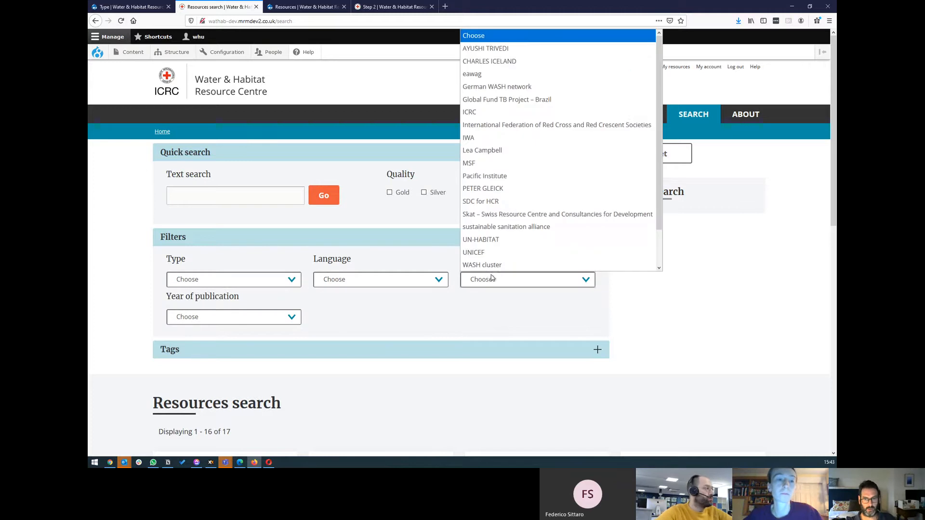
pyautogui.click(235, 318)
pyautogui.click(345, 337)
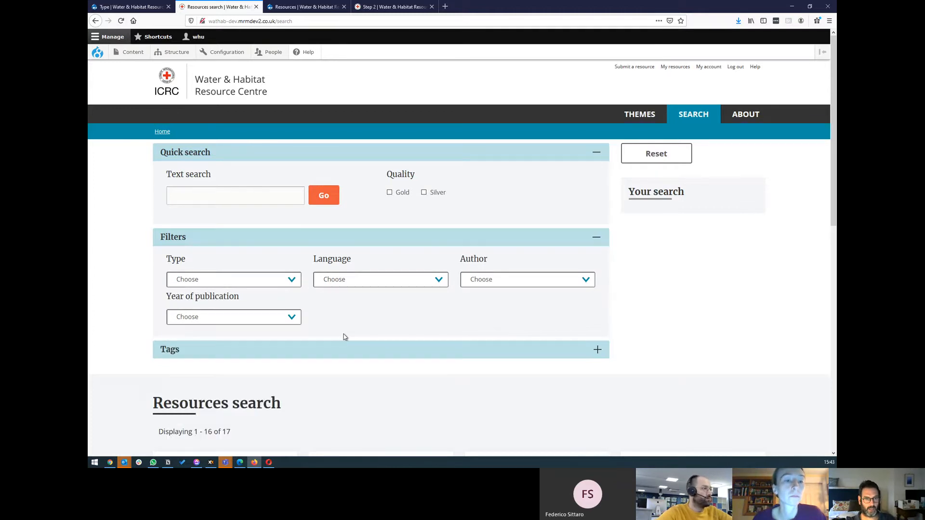
# Expand the Tags section of the resources search and look over its tag options and the Quality options
pyautogui.click(301, 356)
pyautogui.scroll(-3, 400, 305)
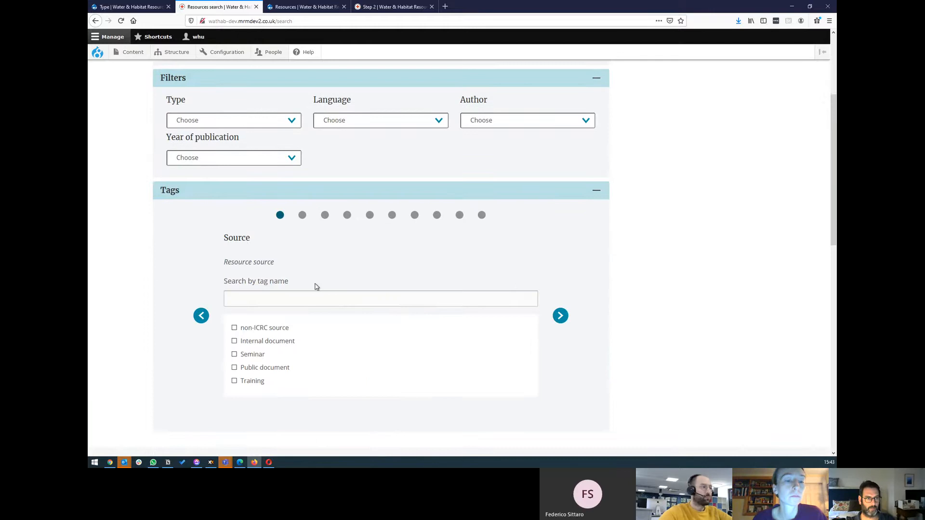
pyautogui.scroll(2, 317, 287)
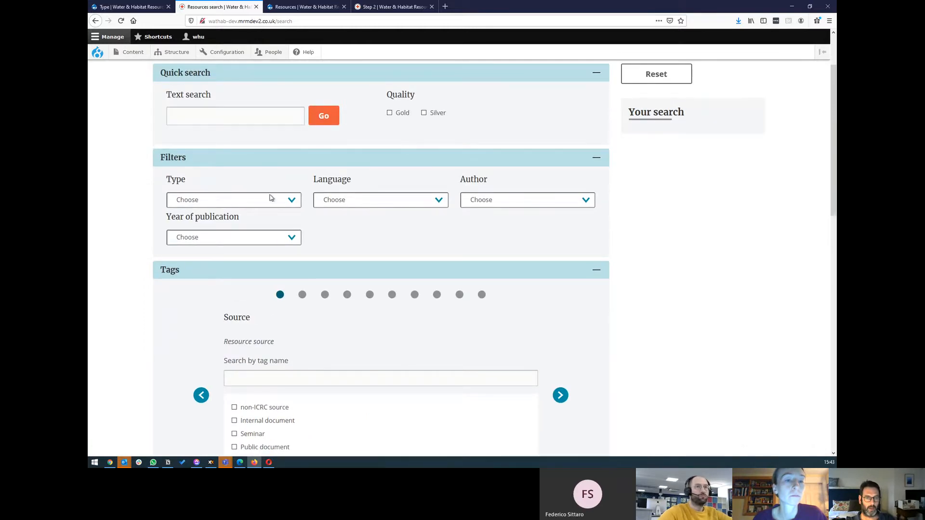
pyautogui.scroll(2, 273, 203)
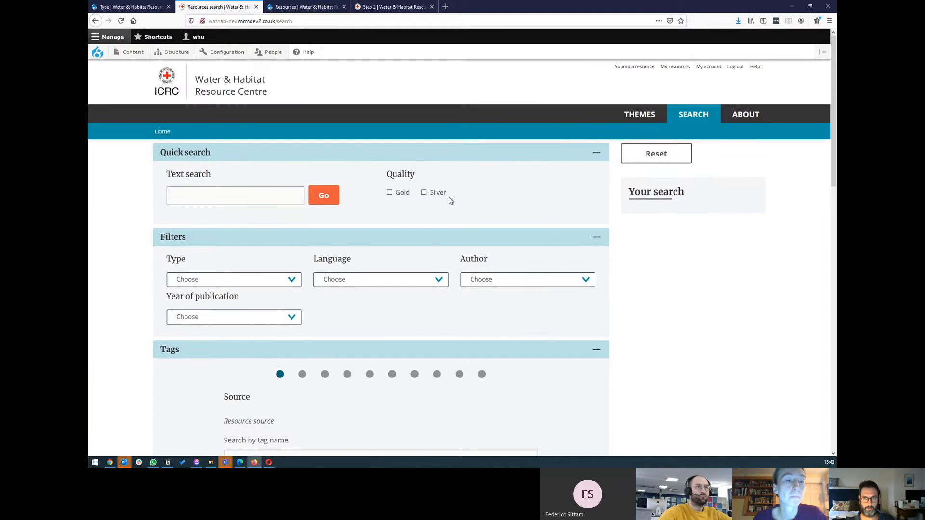
# Compare the Type filter options on the search page with the terms in the Type vocabulary
pyautogui.click(264, 281)
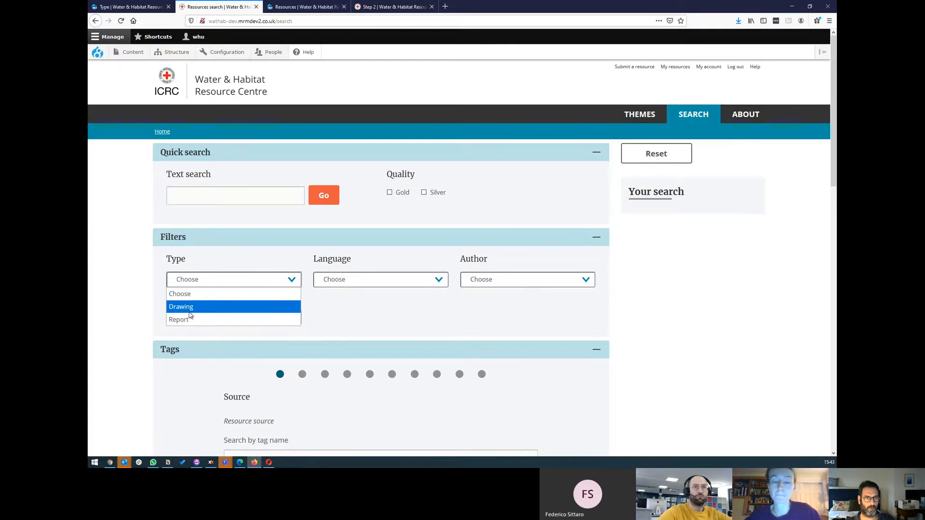
pyautogui.click(129, 7)
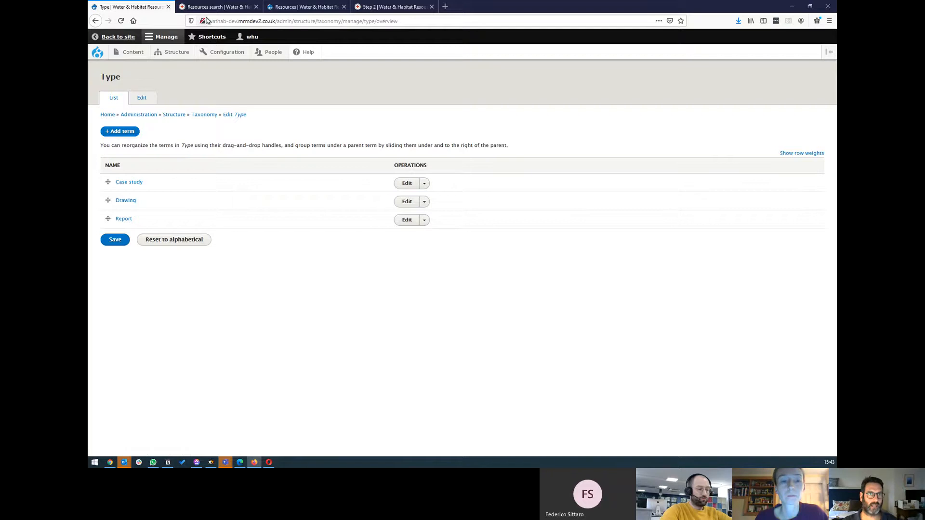
pyautogui.click(216, 7)
pyautogui.click(190, 282)
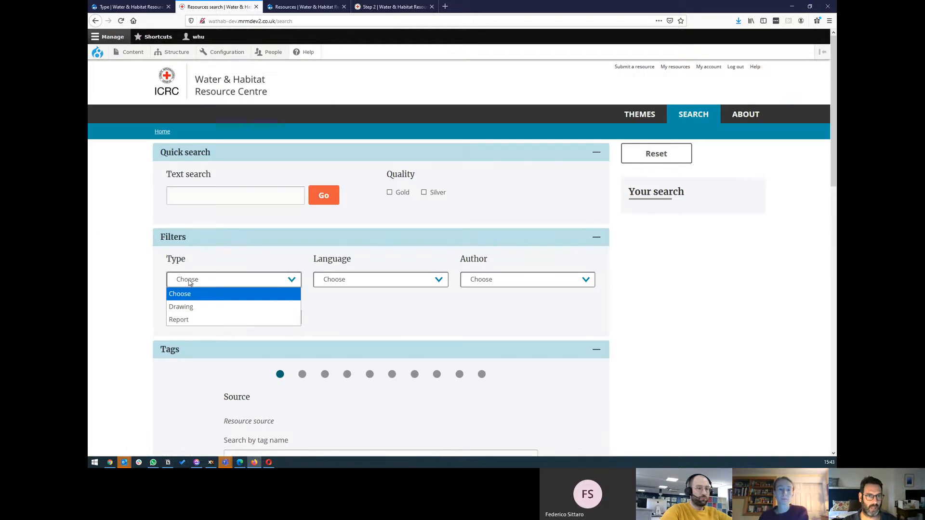
# Open the admin listing of all resources and filter it by the Bronze quality stamp
pyautogui.click(418, 224)
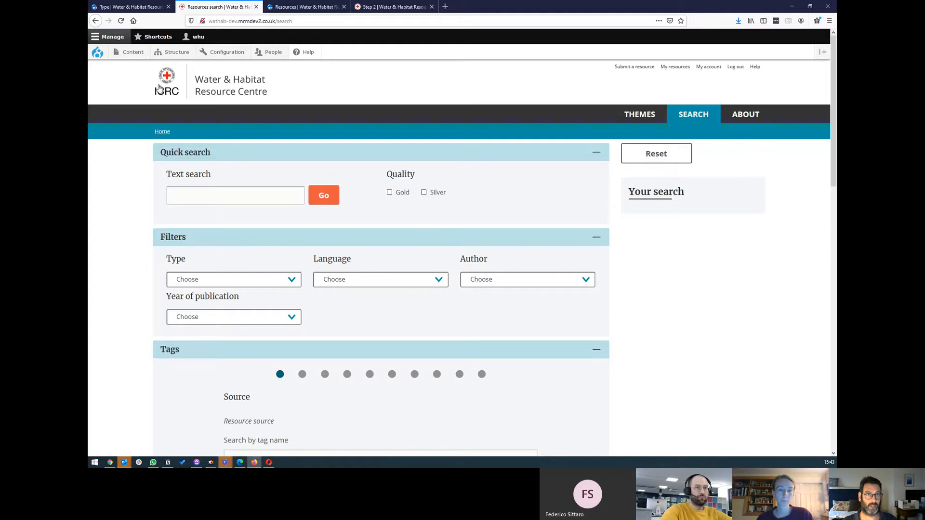
pyautogui.moveTo(132, 53)
pyautogui.click(133, 84)
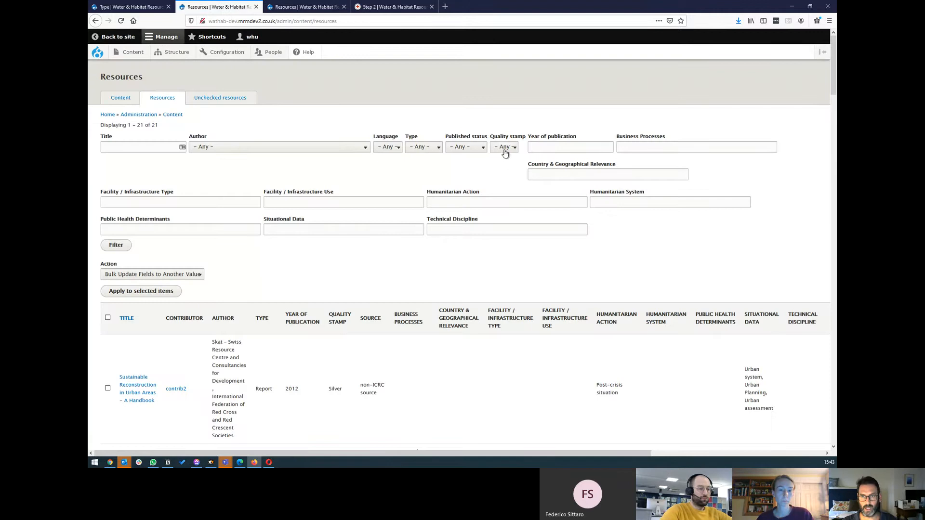
pyautogui.click(504, 147)
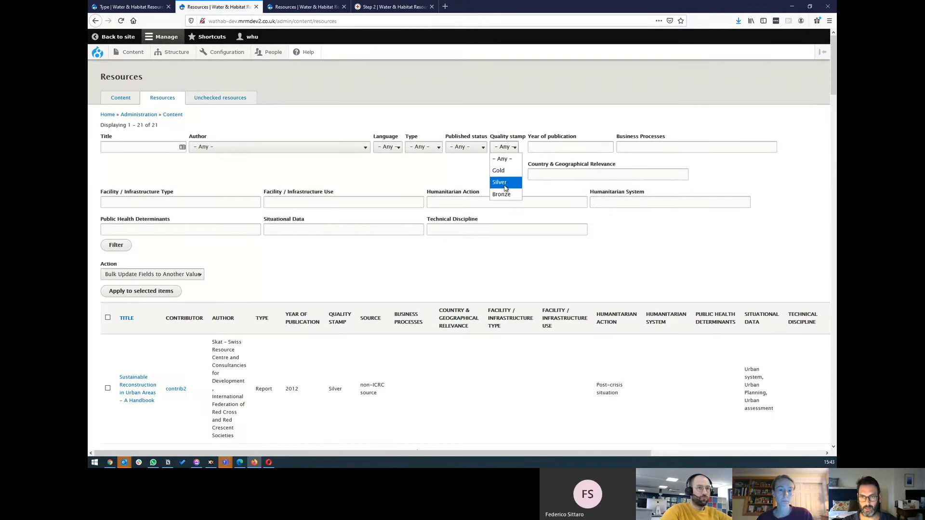
pyautogui.click(504, 198)
pyautogui.click(116, 245)
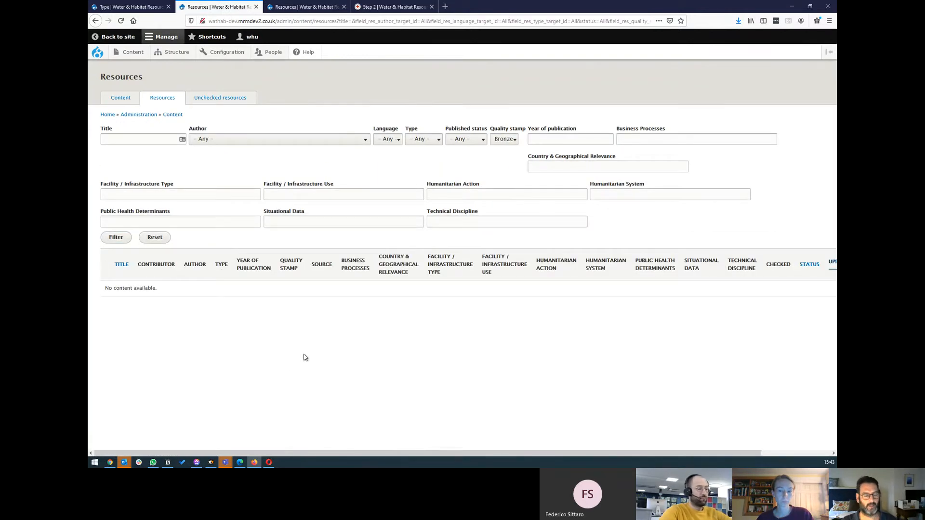
# Open the public resources search page in the spare resources tab and show the Technical Discipline tags
pyautogui.click(143, 7)
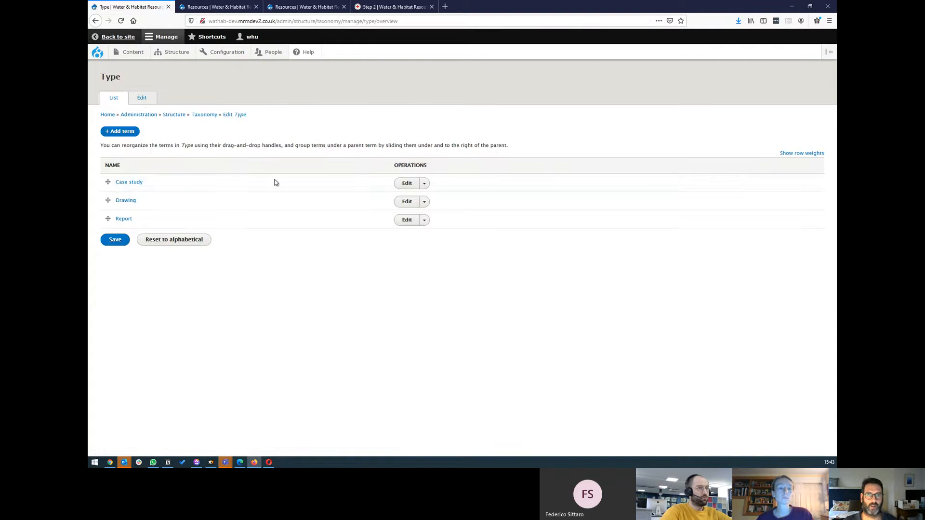
pyautogui.click(299, 8)
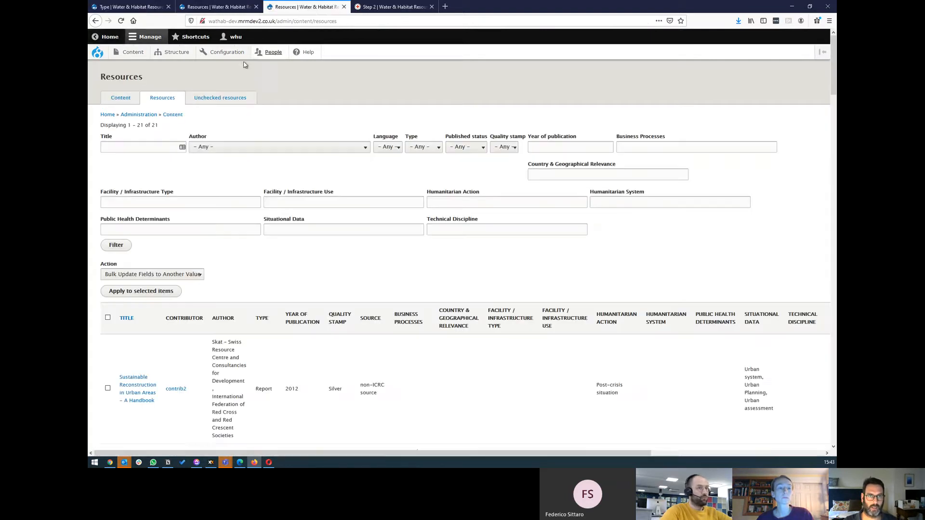
pyautogui.click(98, 54)
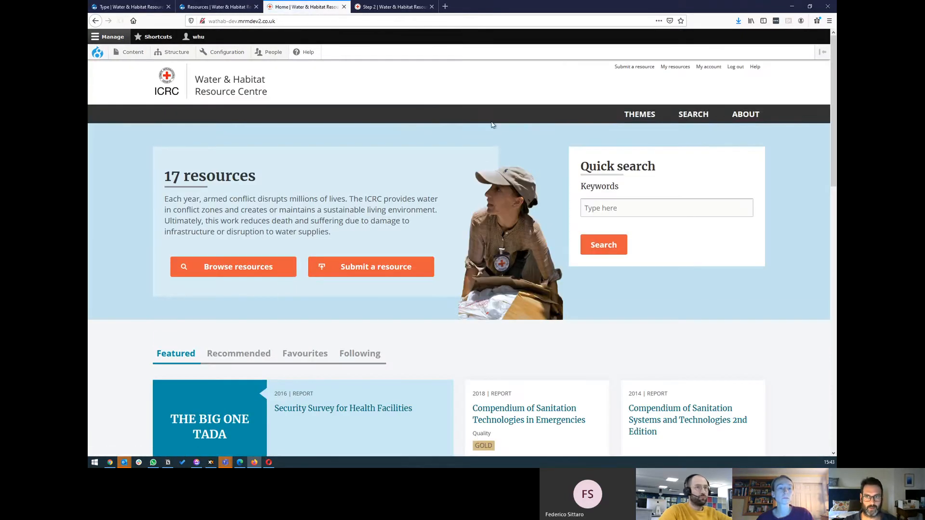
pyautogui.click(693, 114)
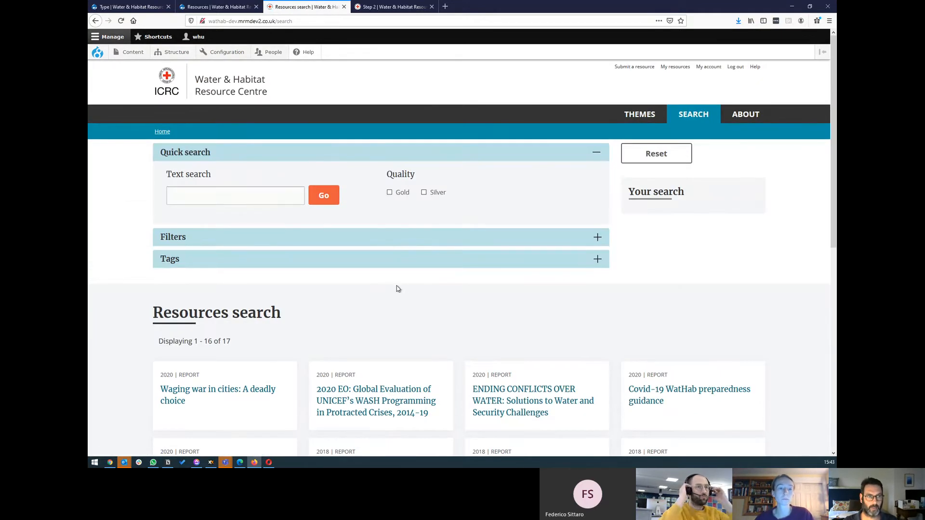
pyautogui.click(176, 255)
pyautogui.scroll(-3, 450, 316)
pyautogui.click(560, 266)
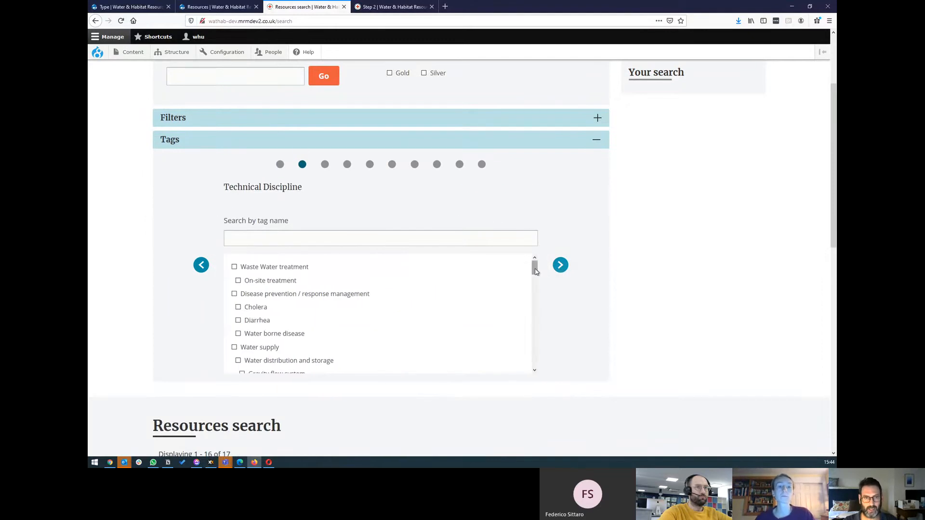
# Return to the taxonomy overview and list the terms of the Country & Geographical Relevance vocabulary
pyautogui.click(130, 7)
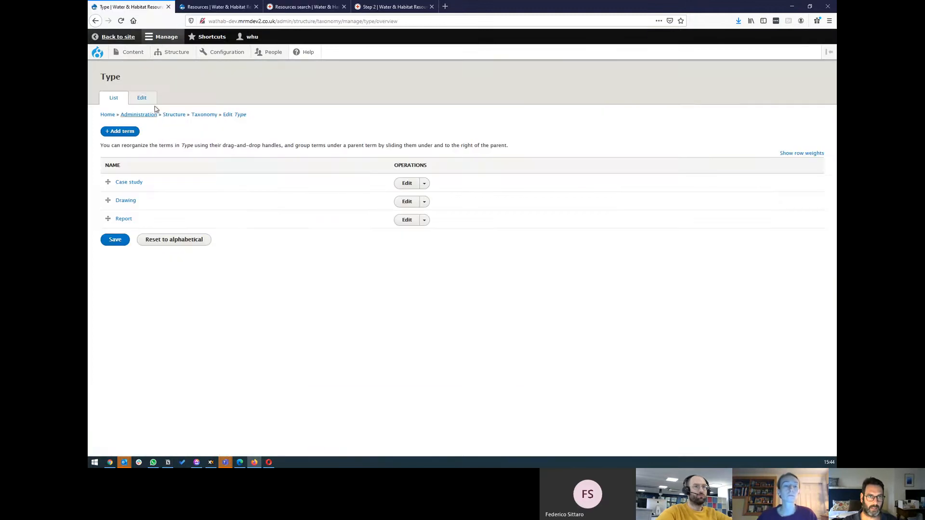
pyautogui.click(95, 21)
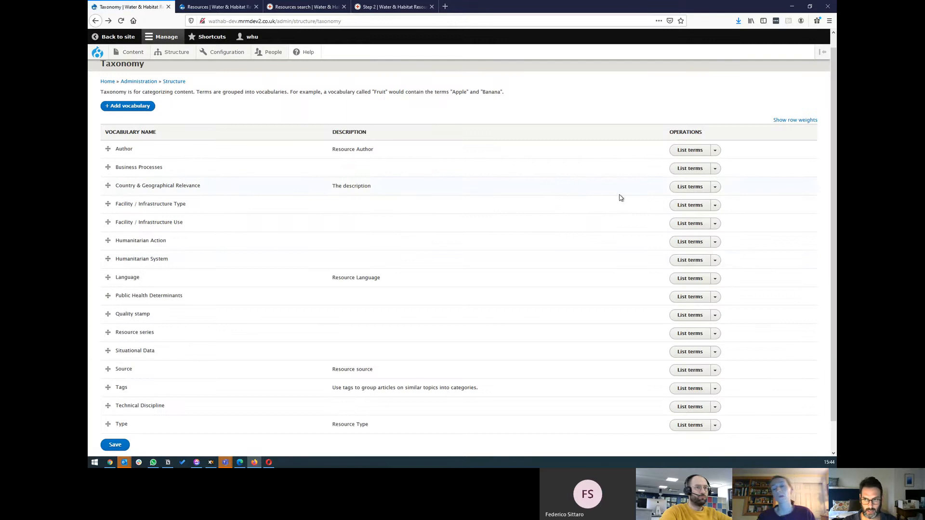
pyautogui.click(688, 190)
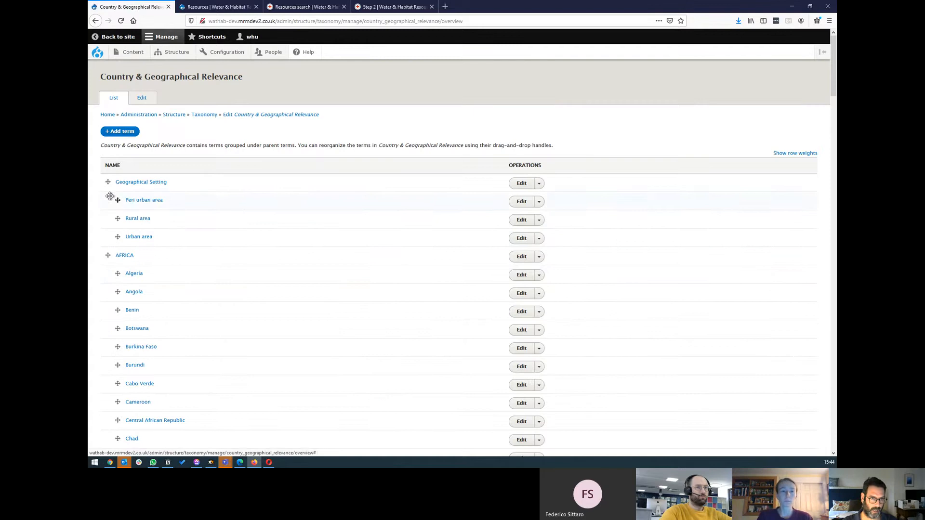
# View the edit form of the Algeria term, and examine the full list of country terms grouped by region
pyautogui.click(521, 276)
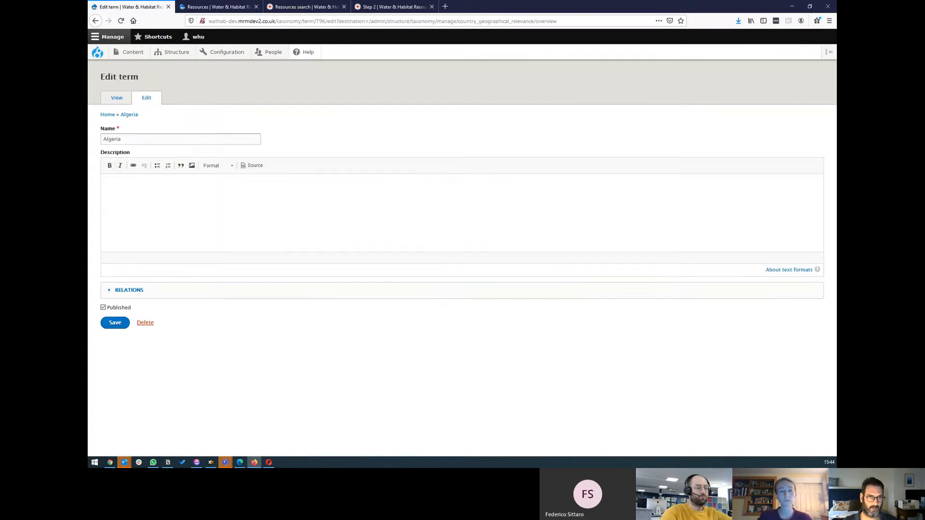
pyautogui.click(95, 21)
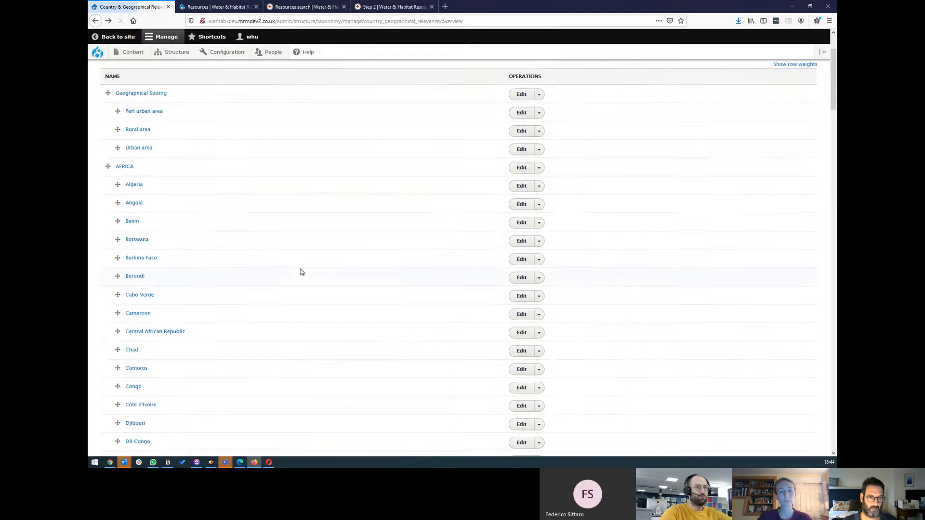
pyautogui.scroll(-4, 299, 271)
pyautogui.scroll(-20, 299, 272)
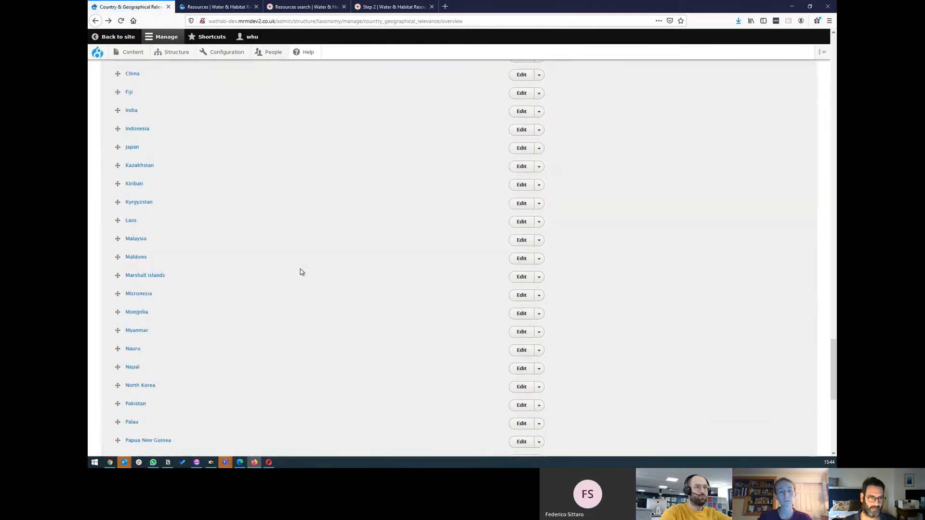
pyautogui.scroll(20, 298, 269)
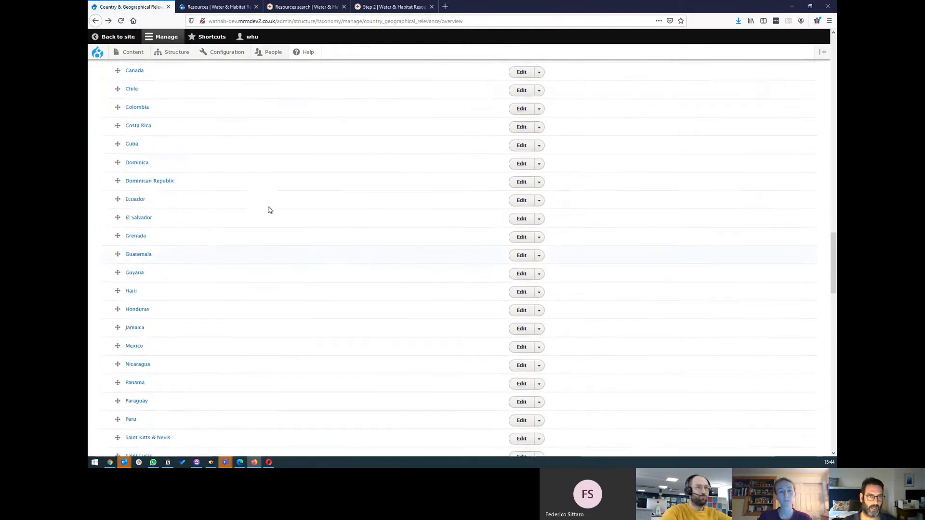
pyautogui.scroll(15, 174, 92)
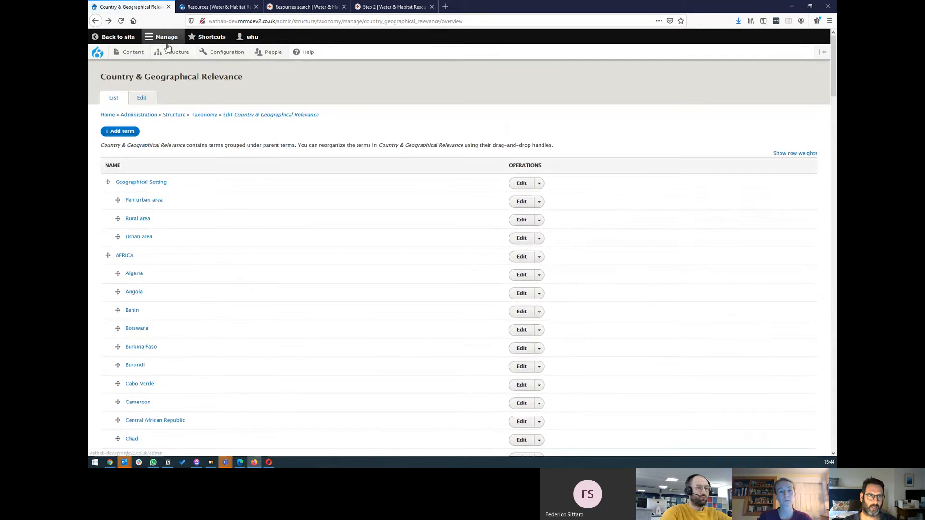
# Open Country & Geographical Relevance in the Taxonomy manager and expand the Geographical Setting and EURASIA terms
pyautogui.moveTo(168, 54)
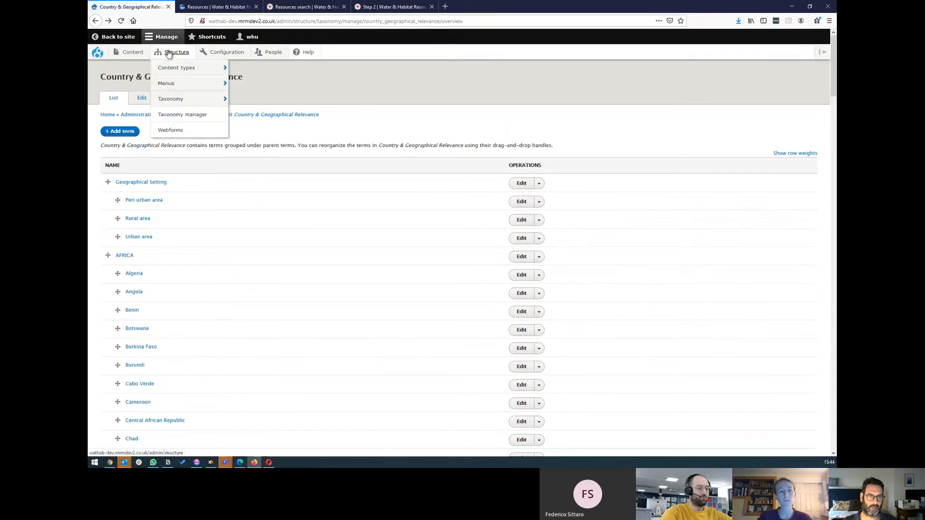
pyautogui.click(171, 115)
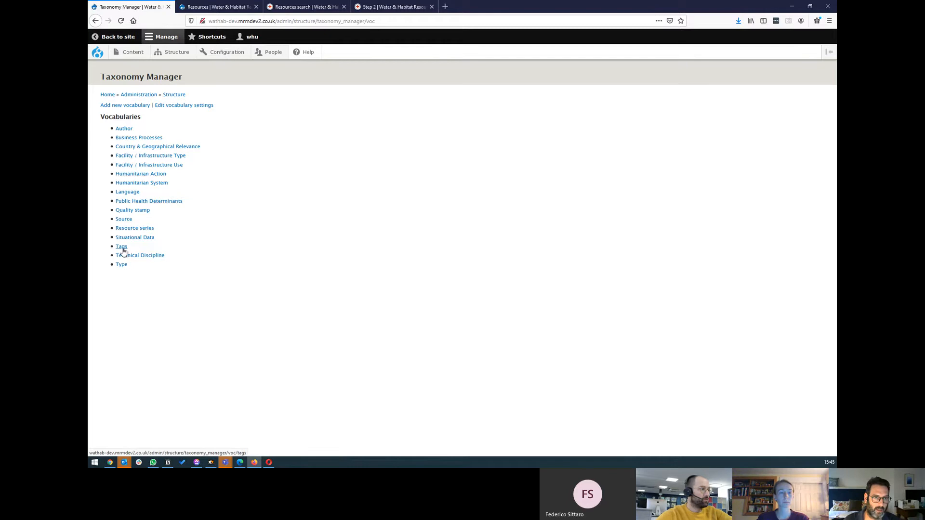
pyautogui.click(134, 147)
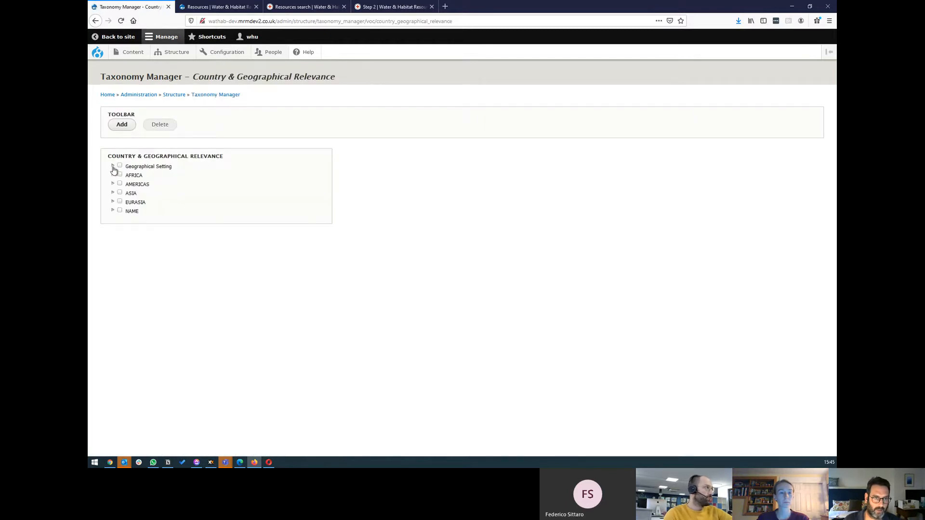
pyautogui.click(113, 167)
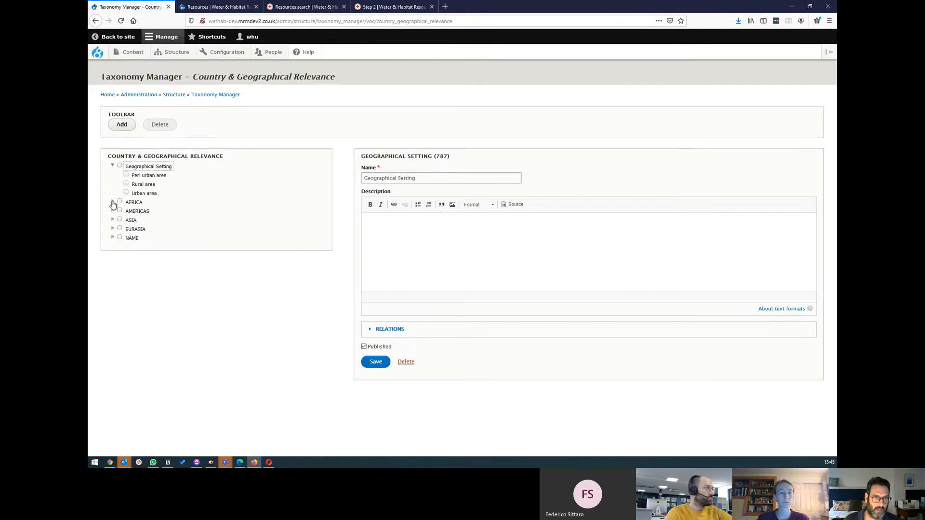
pyautogui.click(112, 230)
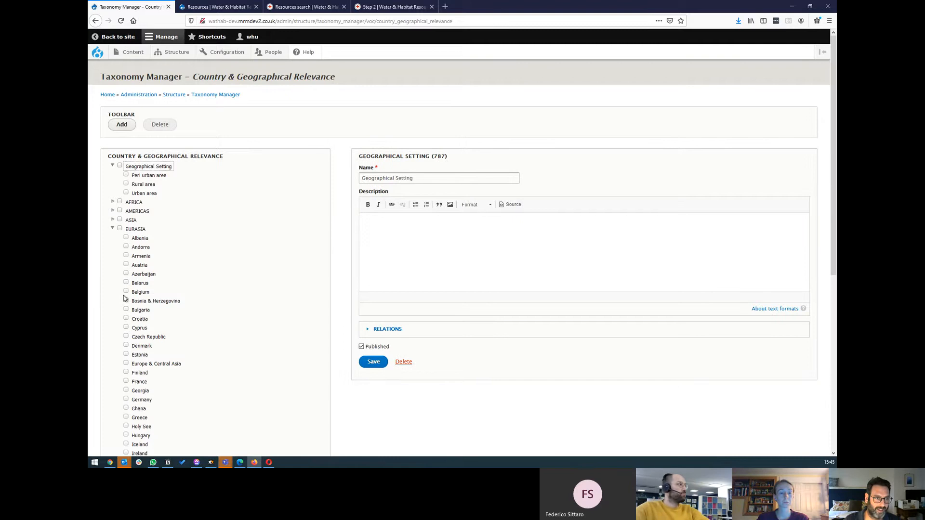
pyautogui.scroll(-1, 125, 296)
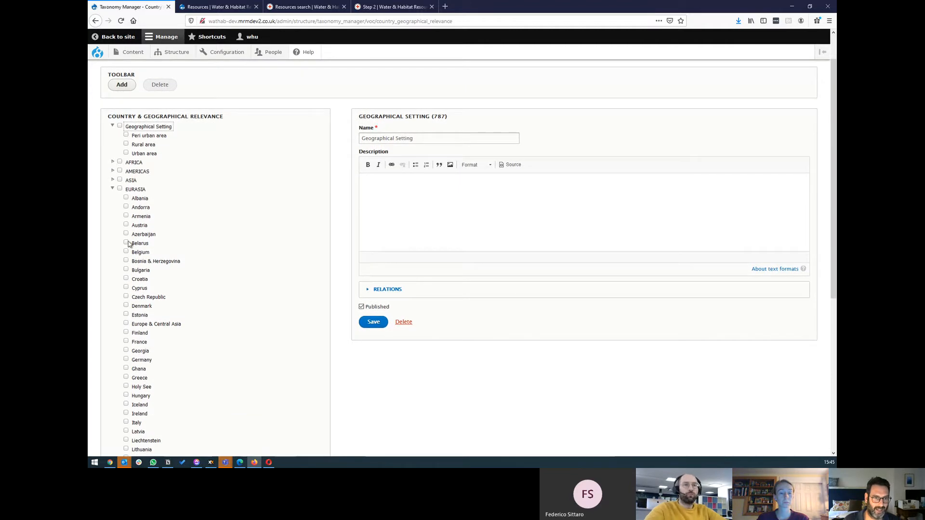
# Select the Belarus term under EURASIA and examine the parent term options in its relations
pyautogui.click(126, 243)
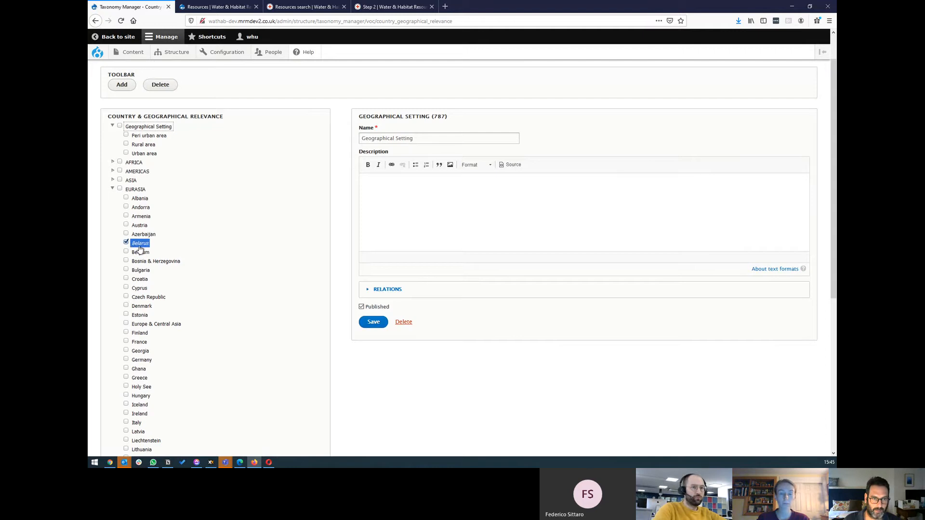
pyautogui.click(139, 247)
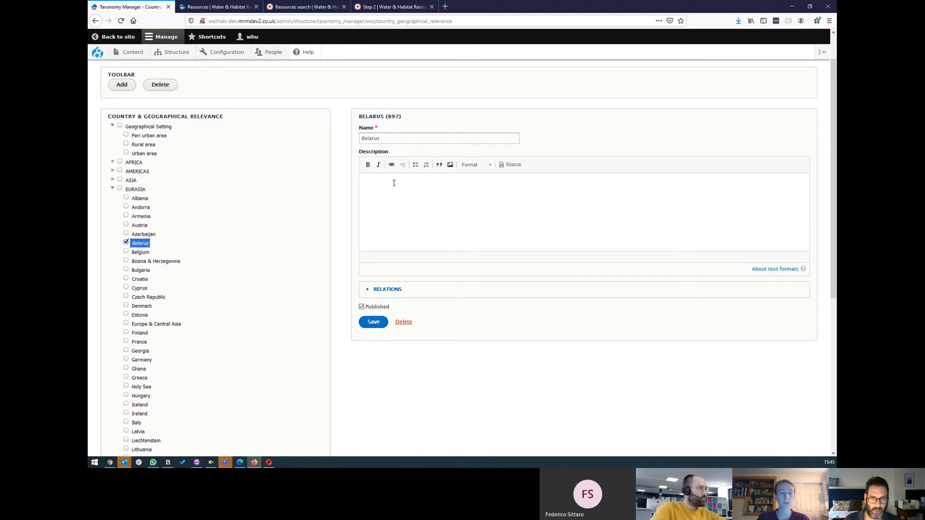
pyautogui.click(379, 291)
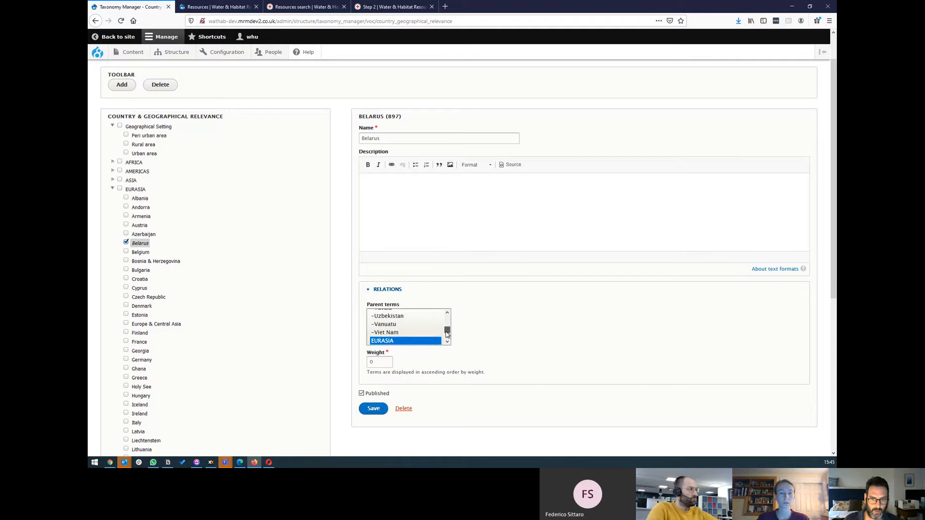
pyautogui.moveTo(447, 334); pyautogui.dragTo(448, 318)
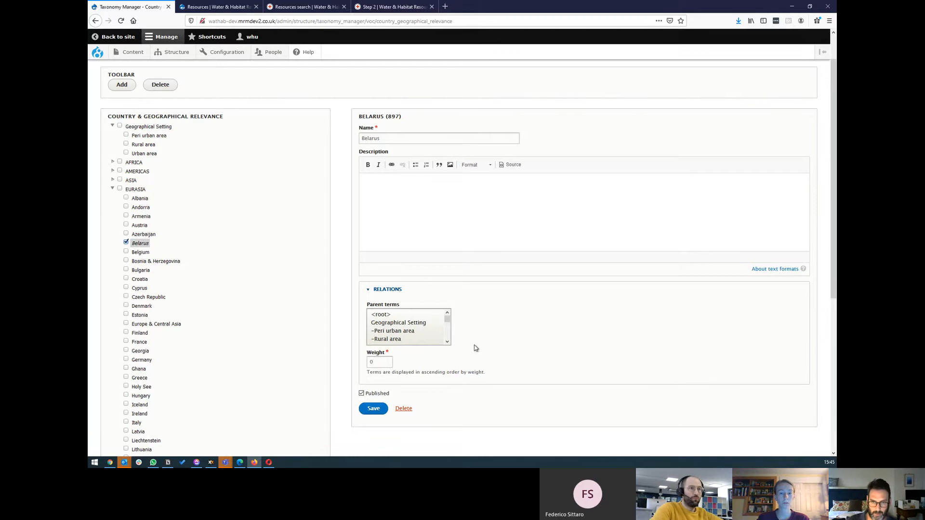
pyautogui.scroll(-2, 460, 332)
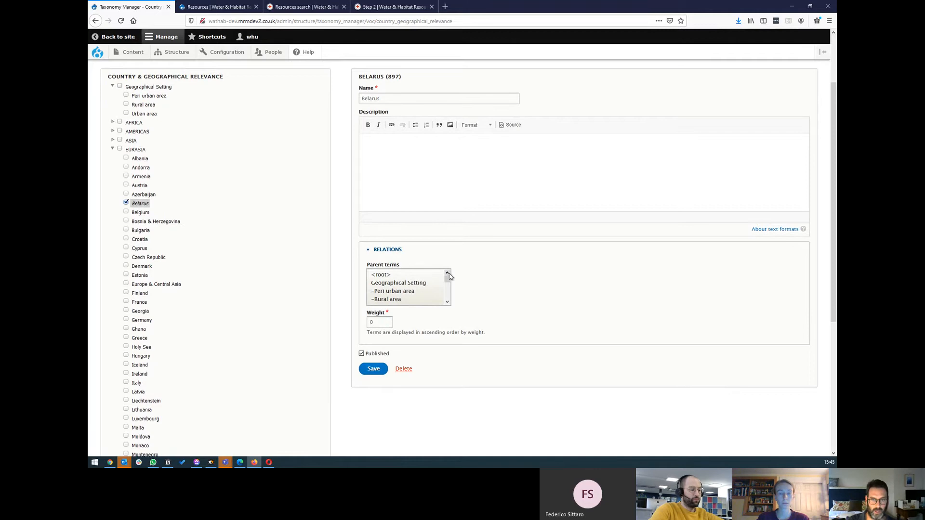
pyautogui.click(448, 290)
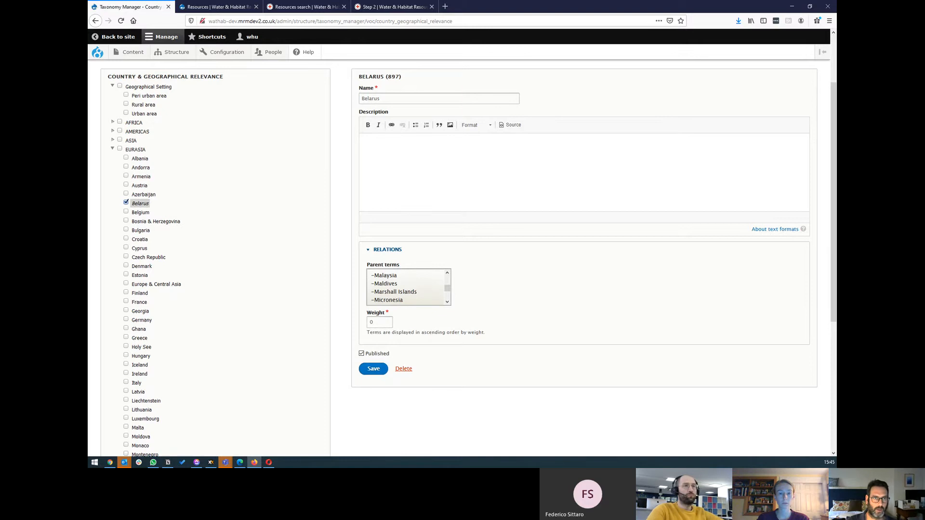
# Leave the Belarus term and open the Taxonomy overview of all vocabularies and their descriptions
pyautogui.click(96, 22)
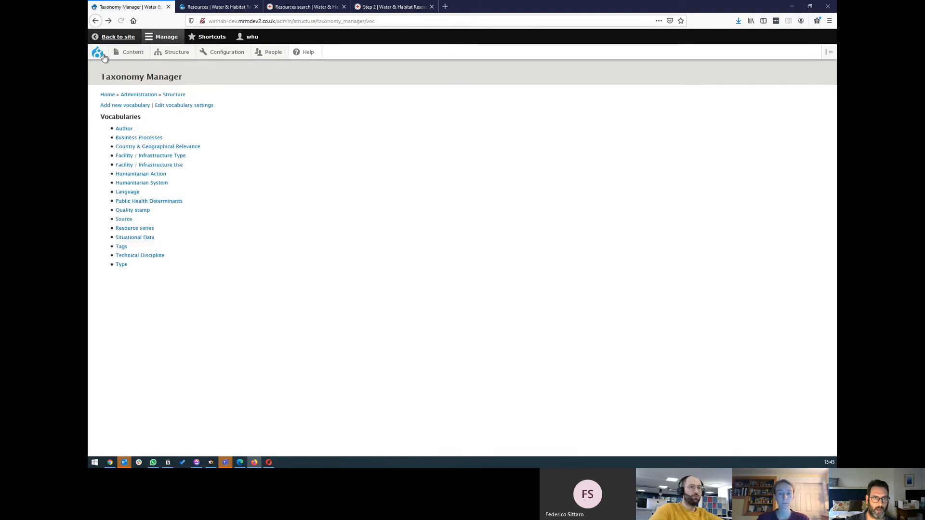
pyautogui.moveTo(131, 53)
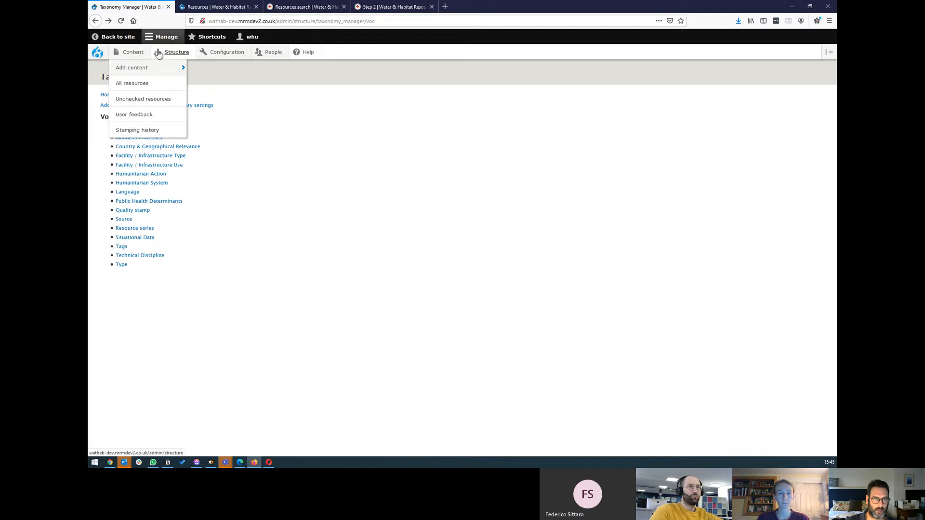
pyautogui.moveTo(159, 55)
pyautogui.click(170, 98)
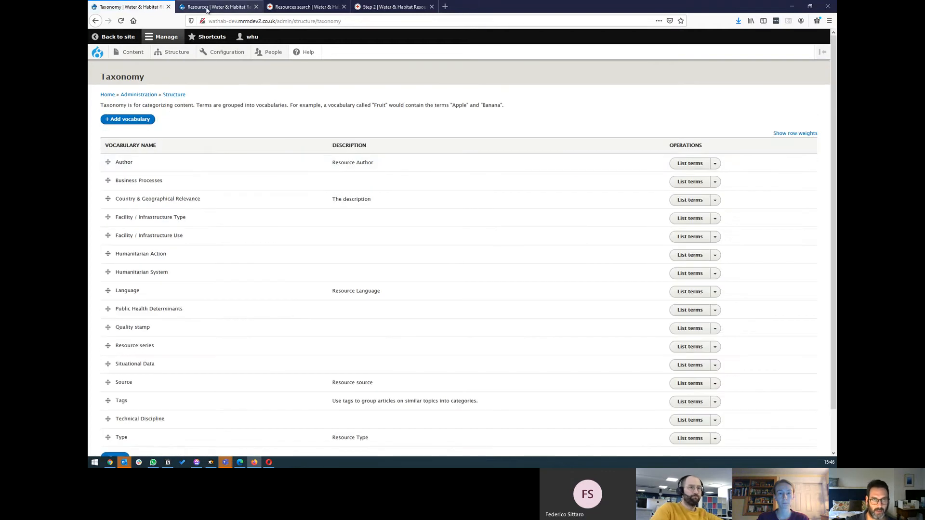
# Highlight the Source tag group's description on the public search page and return to the filtered admin resources listing
pyautogui.click(304, 7)
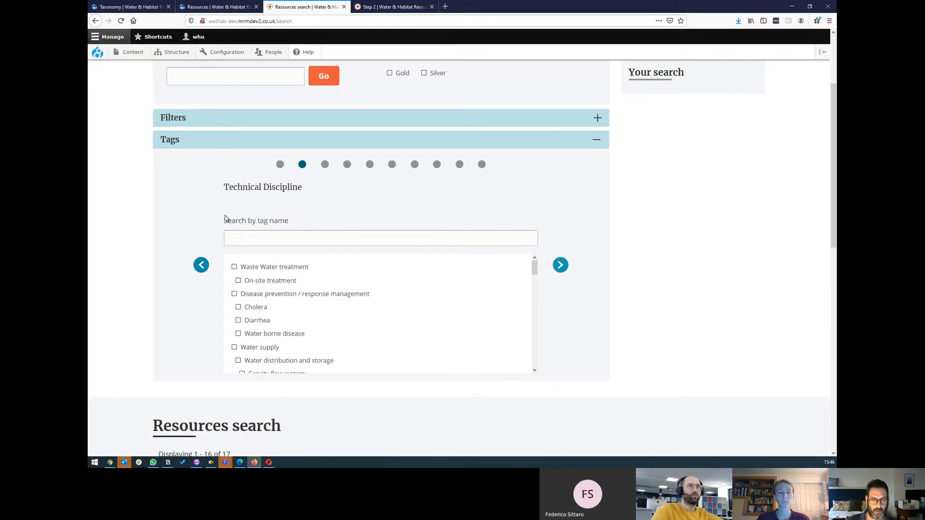
pyautogui.click(202, 265)
pyautogui.moveTo(226, 215); pyautogui.dragTo(311, 214)
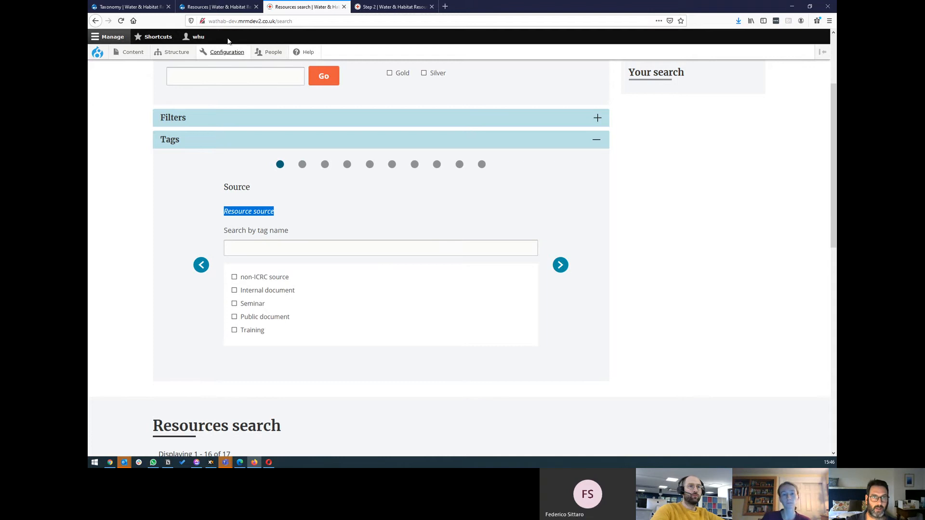
pyautogui.click(215, 9)
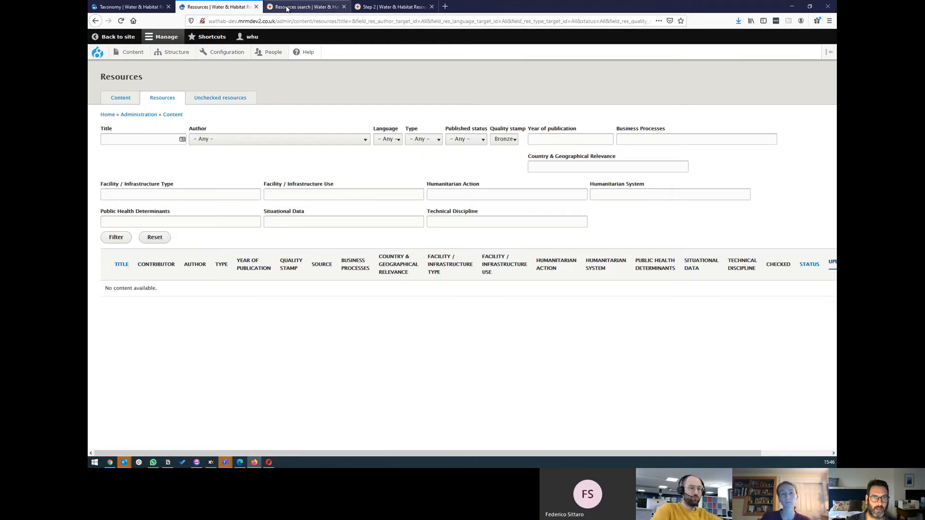
# Open the Source vocabulary for editing from the Taxonomy overview and highlight its description text
pyautogui.click(289, 8)
pyautogui.click(132, 10)
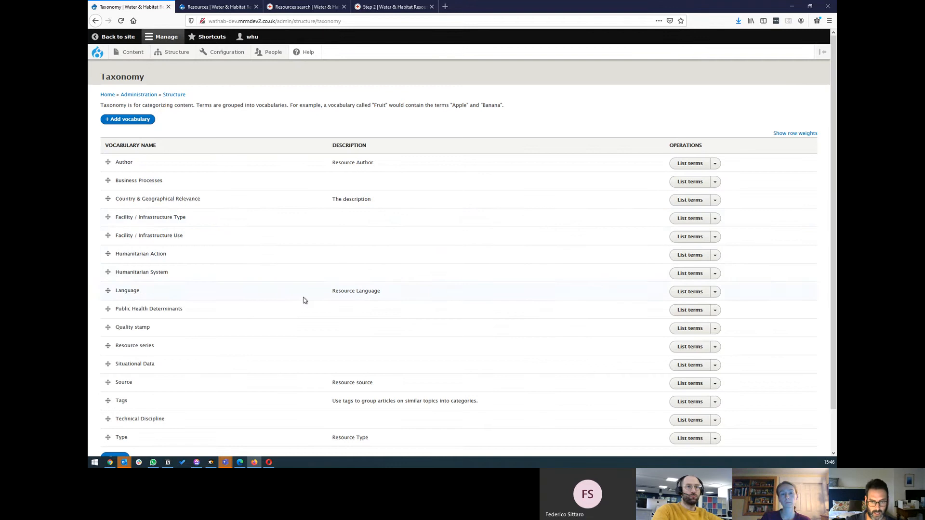
pyautogui.scroll(-2, 303, 299)
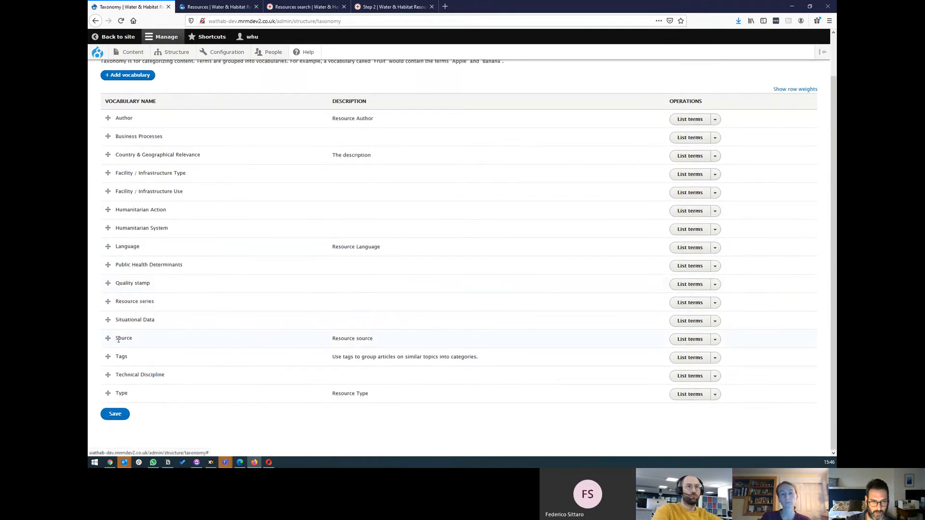
pyautogui.click(715, 339)
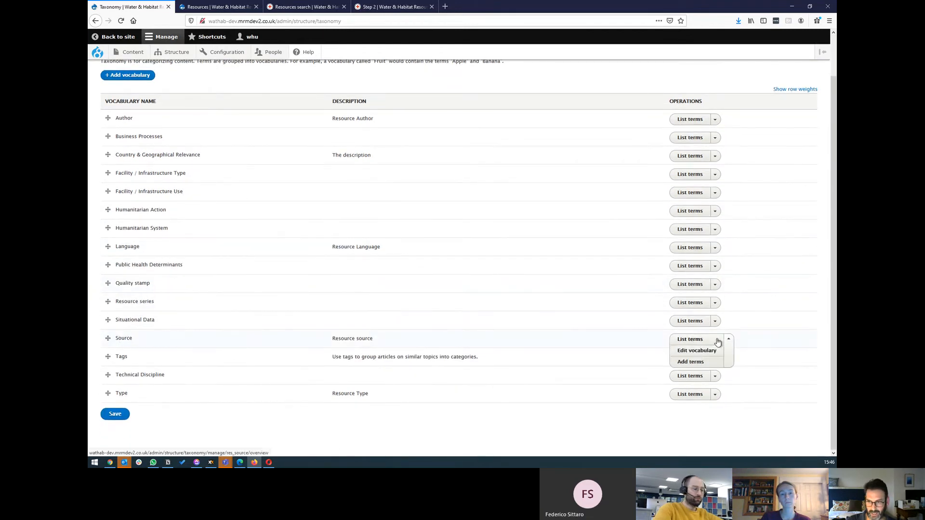
pyautogui.click(693, 352)
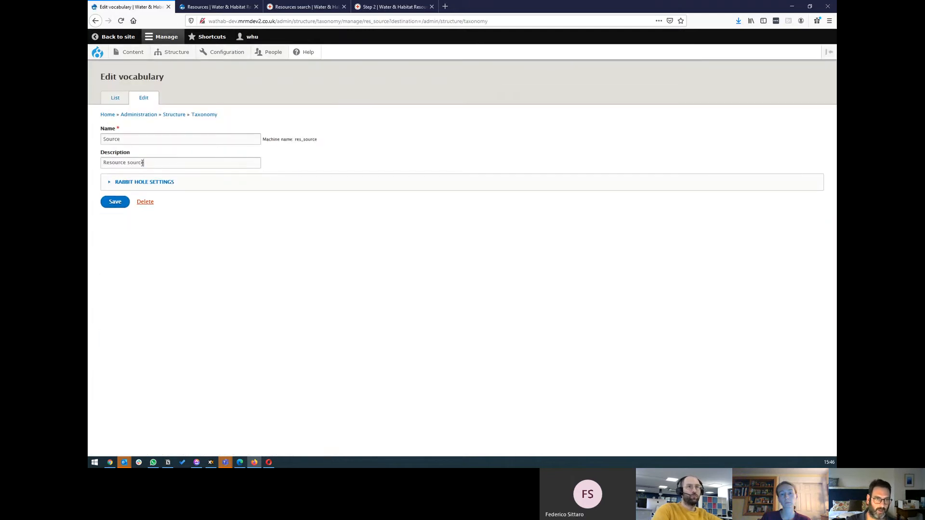
pyautogui.moveTo(142, 162); pyautogui.dragTo(97, 158)
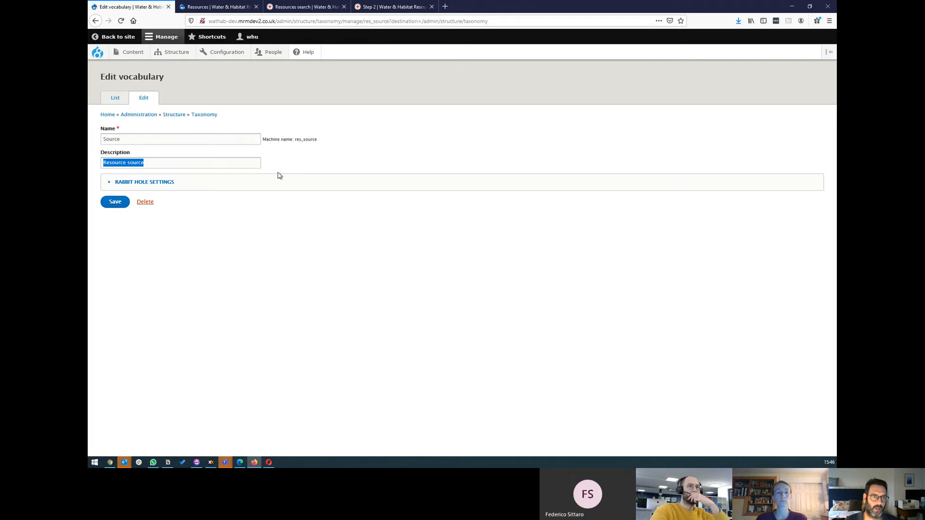
pyautogui.click(260, 283)
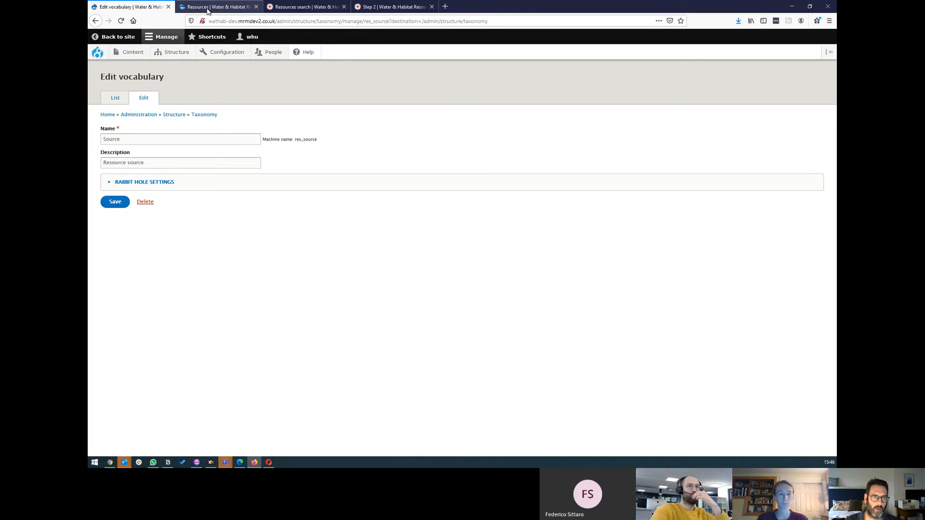
# Compare the descriptions of the Source and Technical Discipline tag groups on the public search page
pyautogui.click(304, 7)
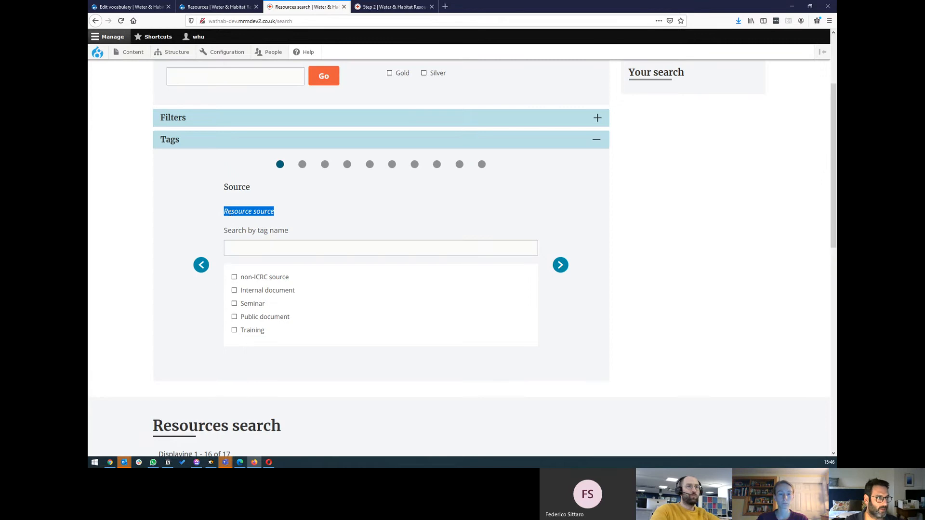
pyautogui.hotkey('alt', 'Tab')
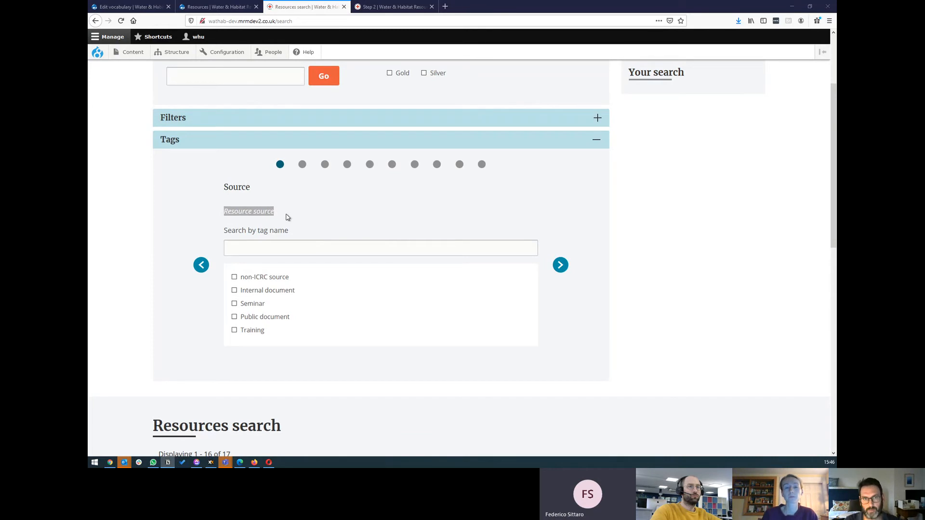
pyautogui.click(302, 165)
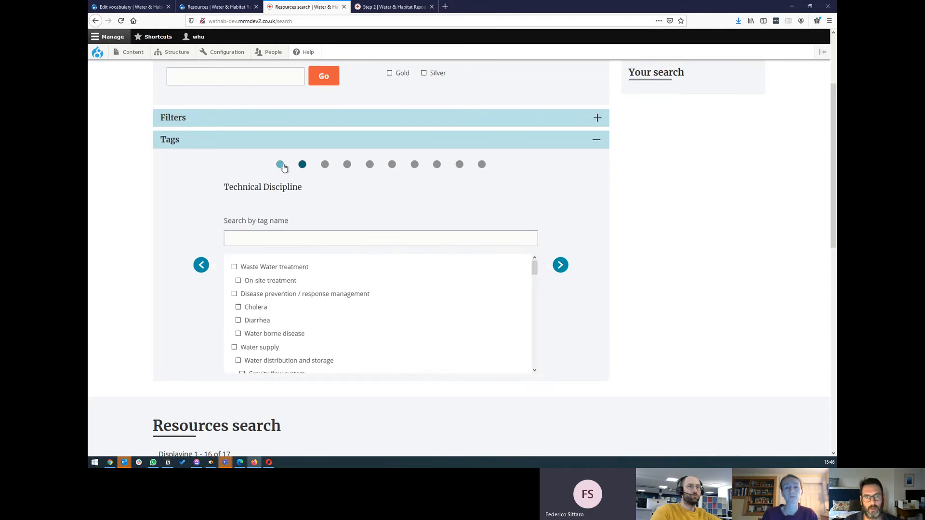
pyautogui.click(281, 165)
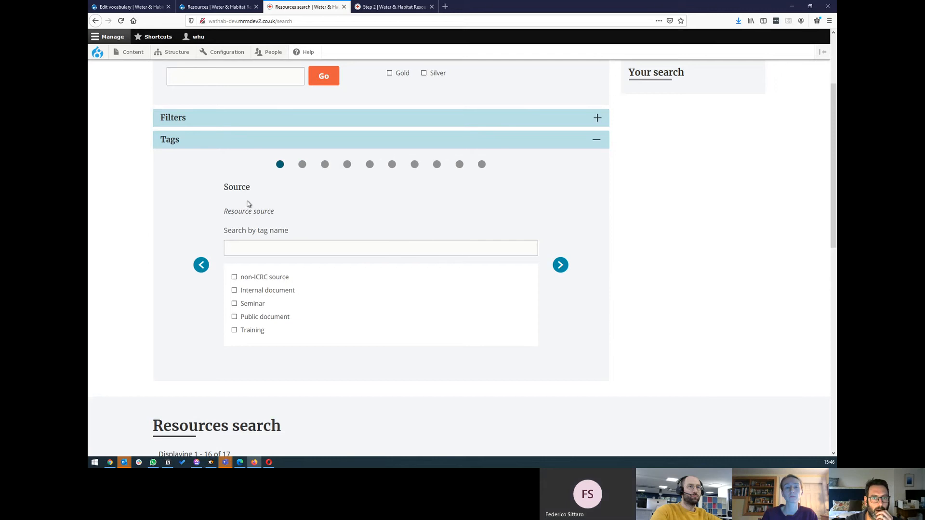
pyautogui.click(302, 165)
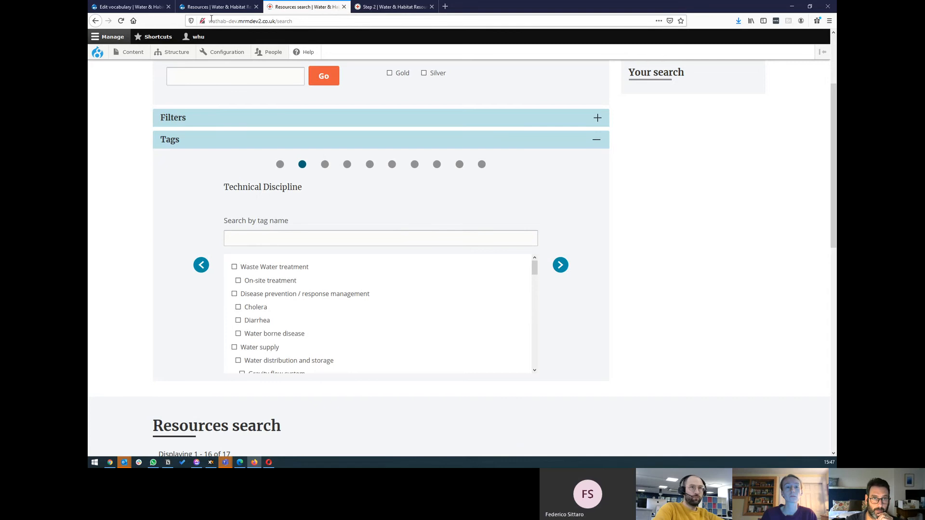
# Leave the Source vocabulary, give the Technical Discipline vocabulary the description "Another test description" and save it
pyautogui.click(127, 7)
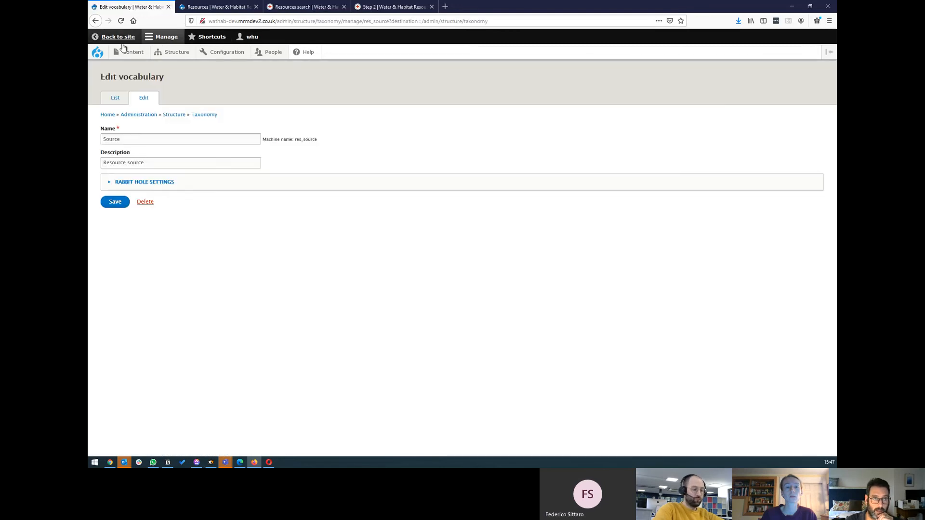
pyautogui.click(96, 21)
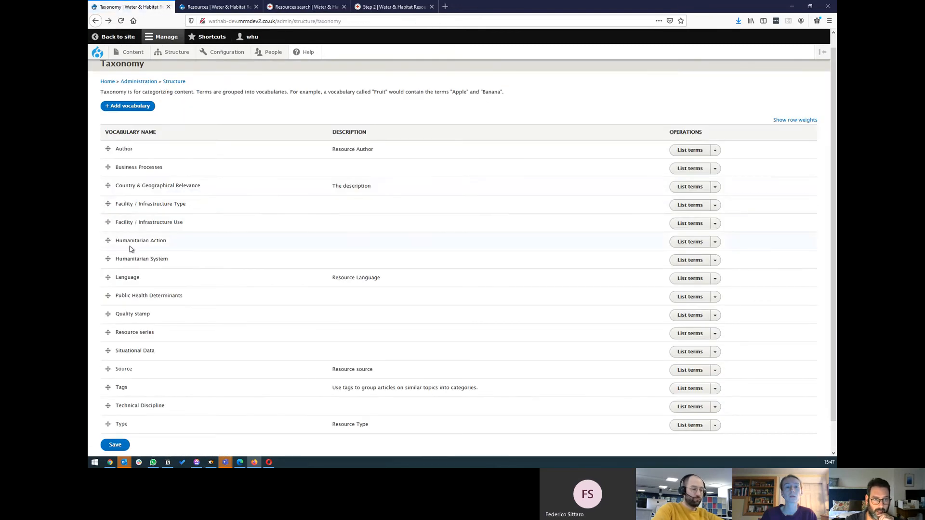
pyautogui.moveTo(166, 52)
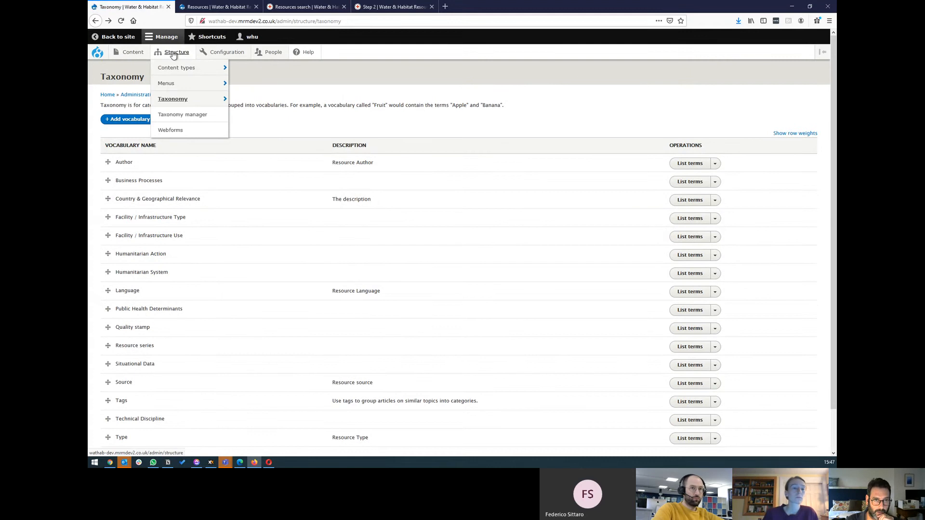
pyautogui.click(172, 102)
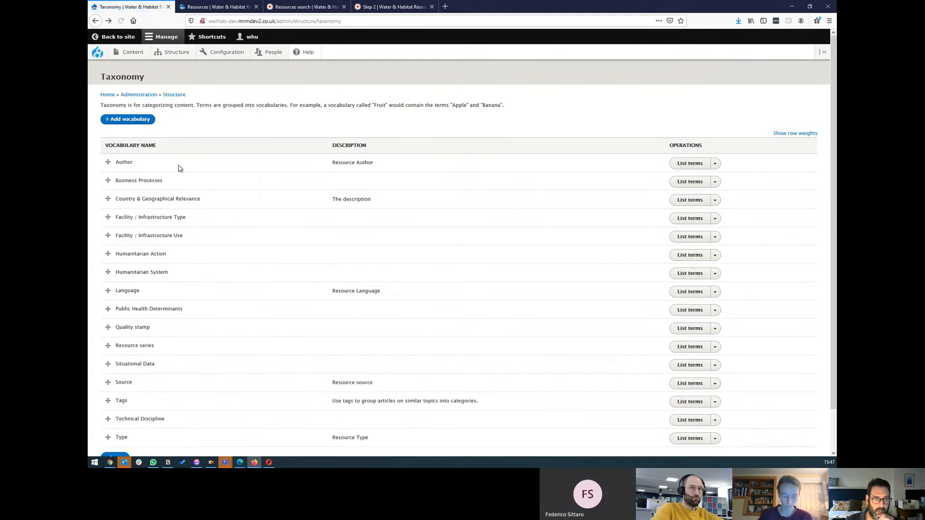
pyautogui.scroll(-2, 212, 366)
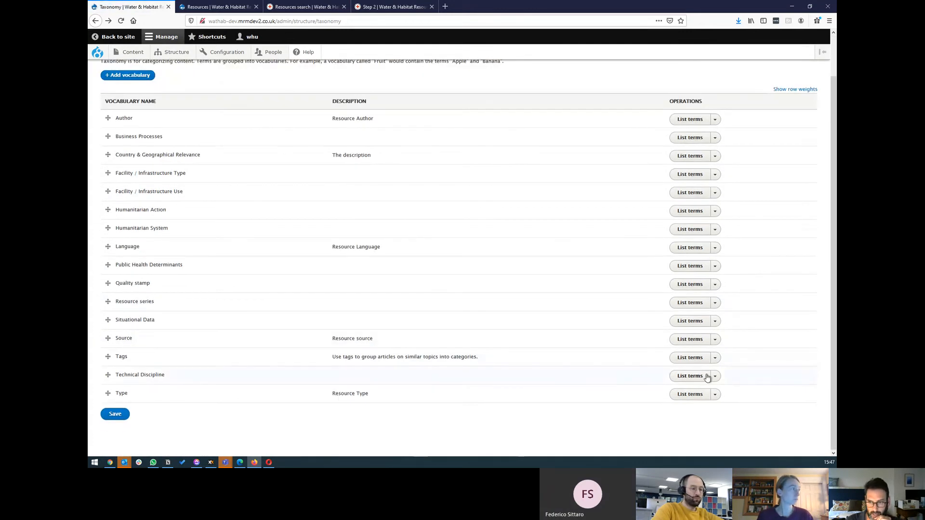
pyautogui.click(717, 377)
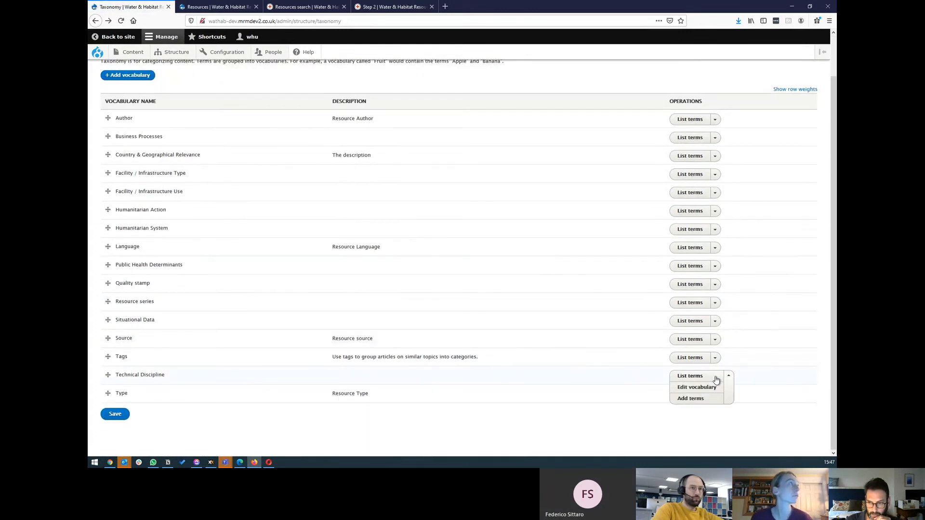
pyautogui.click(688, 391)
pyautogui.click(138, 160)
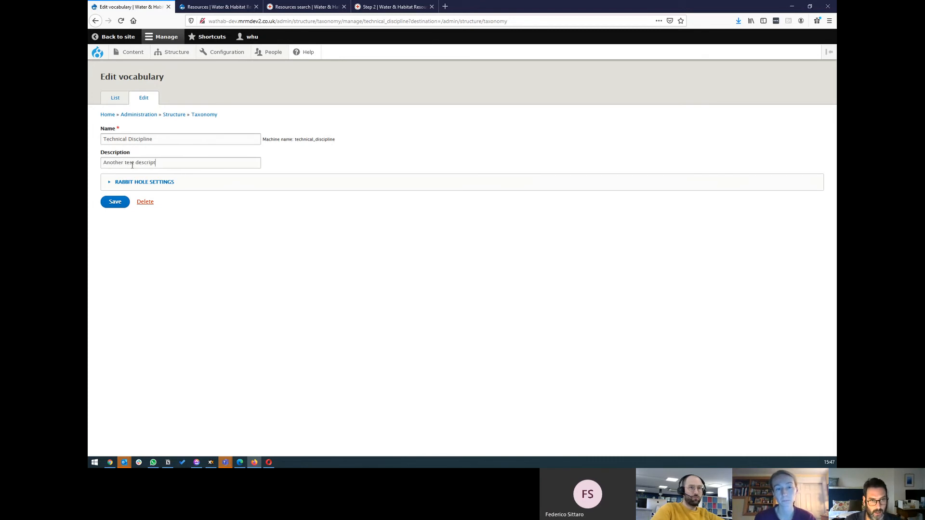
pyautogui.write('ion')
pyautogui.click(119, 202)
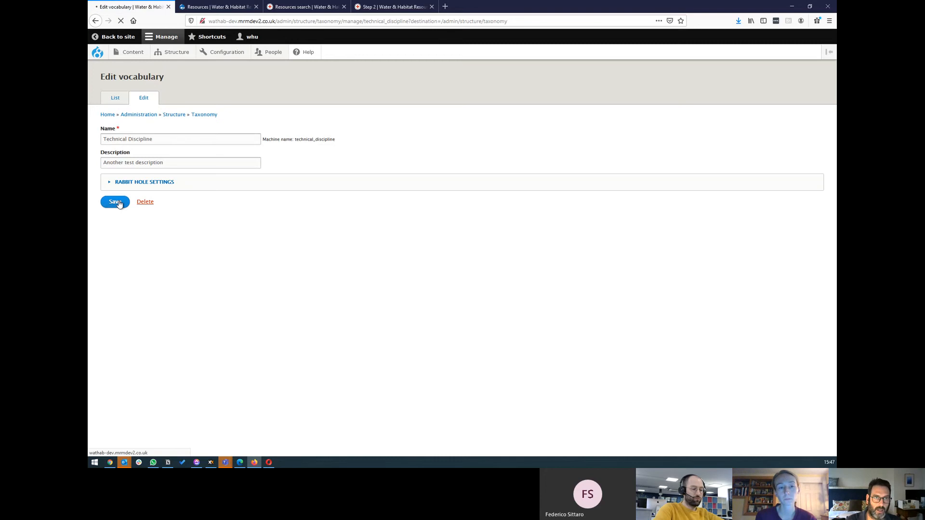
# Reload the public search page and highlight the description of the Technical Discipline group in the expanded Tags section
pyautogui.click(296, 10)
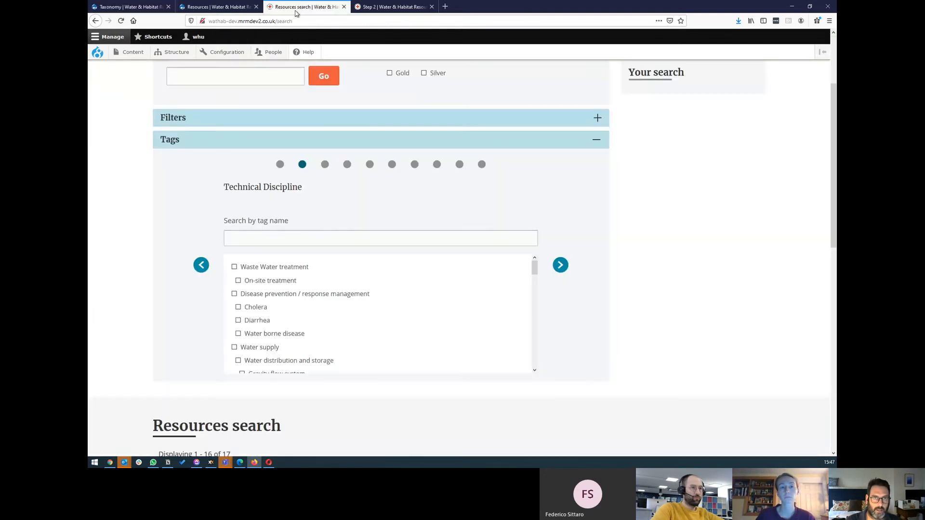
pyautogui.press('F5')
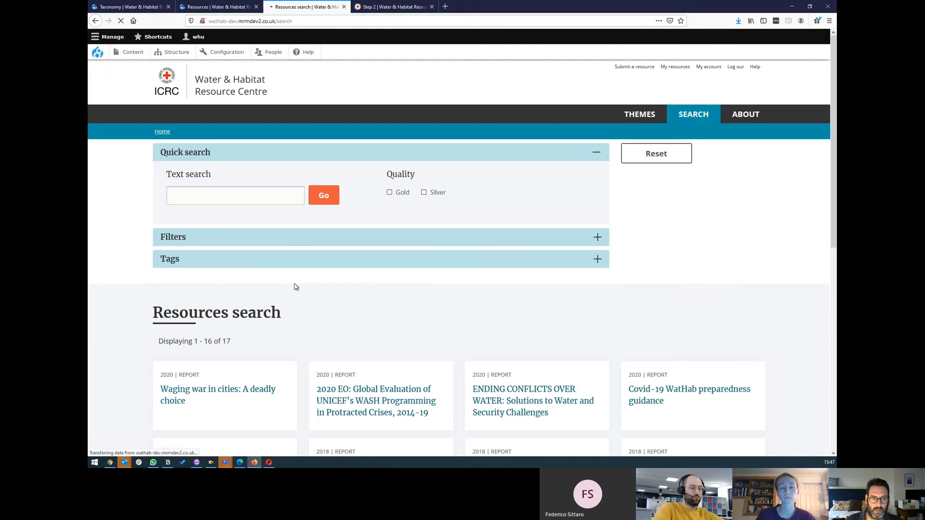
pyautogui.click(256, 261)
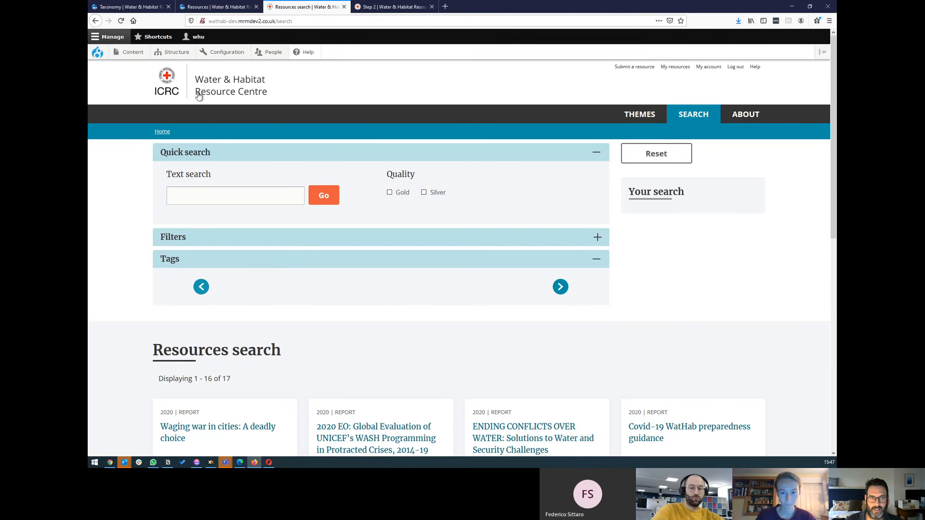
pyautogui.click(298, 54)
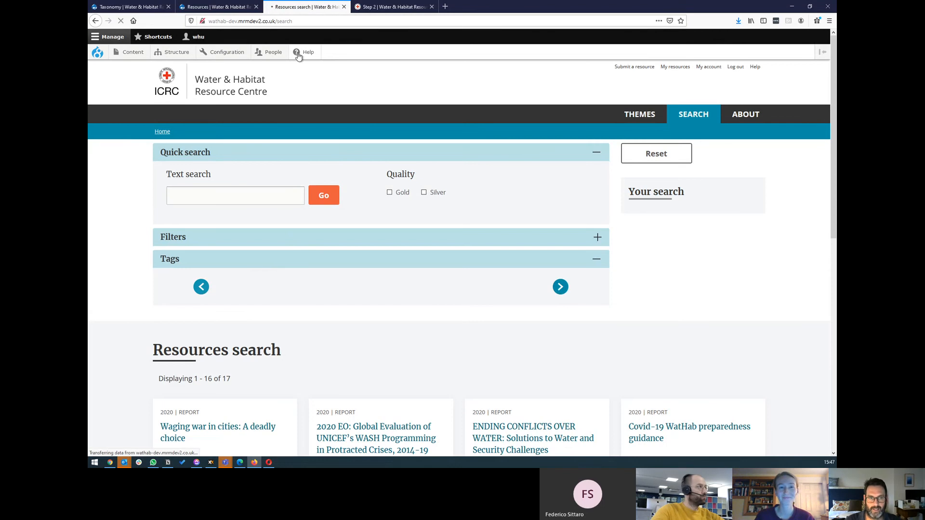
pyautogui.scroll(-3, 558, 307)
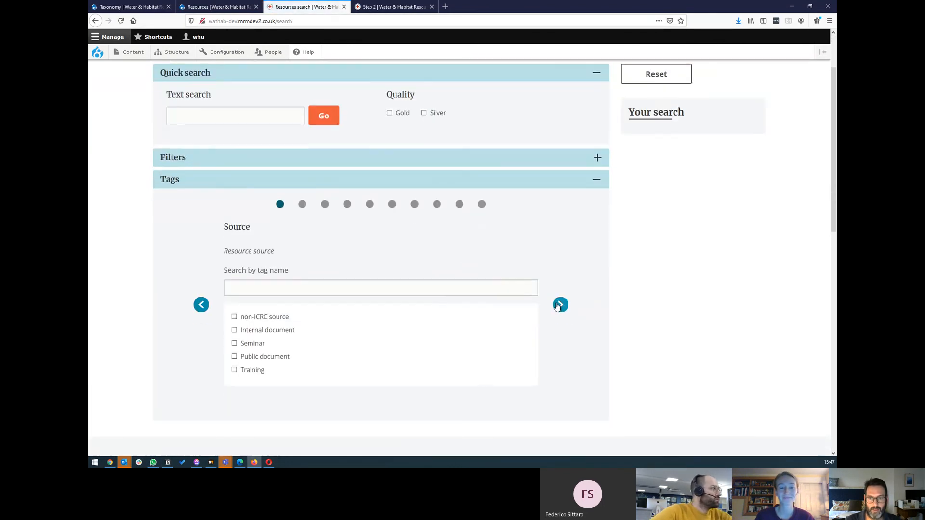
pyautogui.click(559, 305)
pyautogui.moveTo(301, 252); pyautogui.dragTo(225, 254)
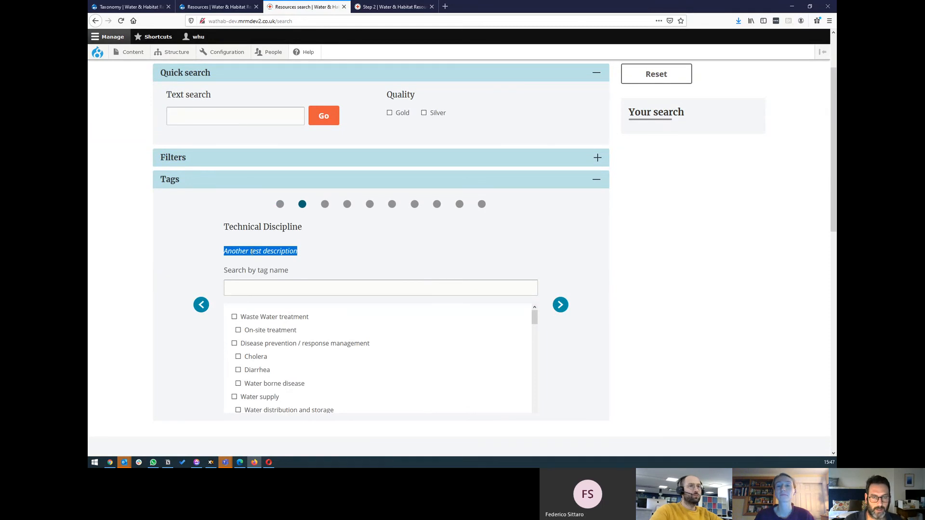
# Look through the tags listed under Technical Discipline on the public search page
pyautogui.scroll(3, 555, 239)
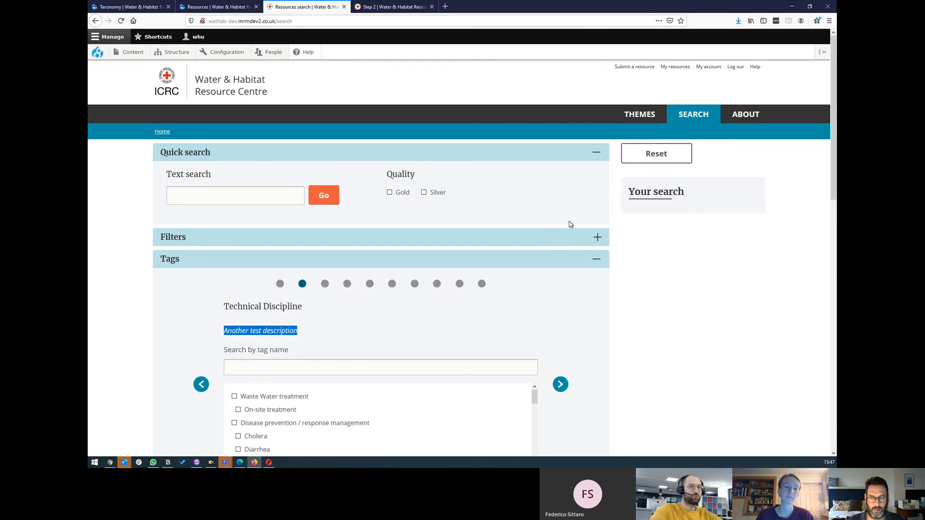
pyautogui.scroll(-3, 289, 277)
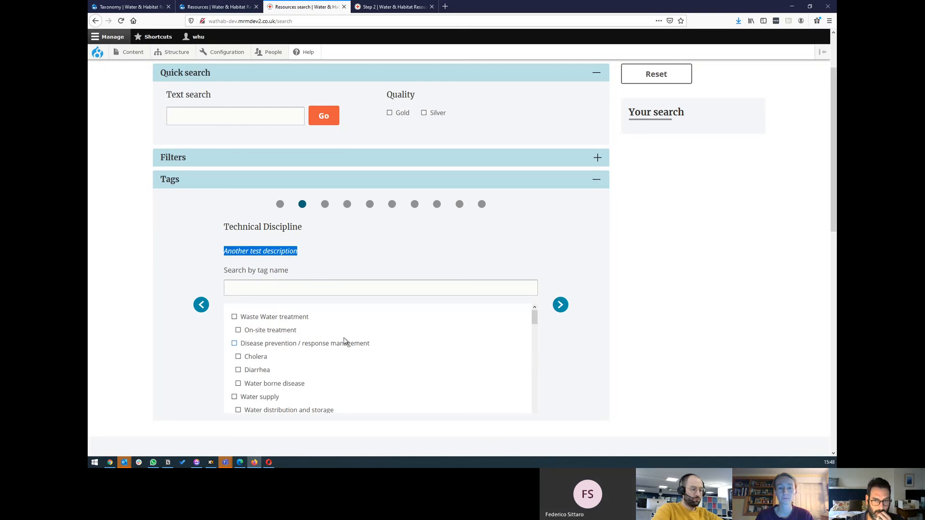
pyautogui.moveTo(534, 321); pyautogui.dragTo(534, 319)
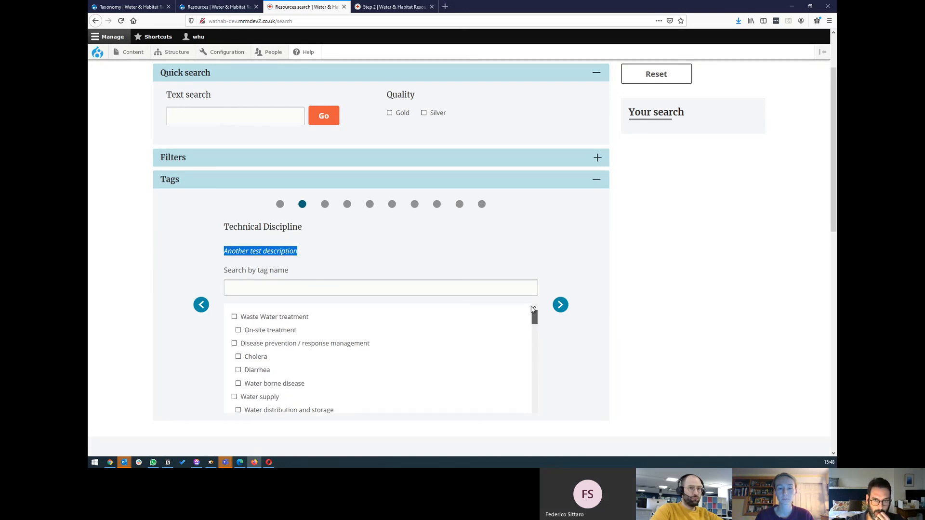